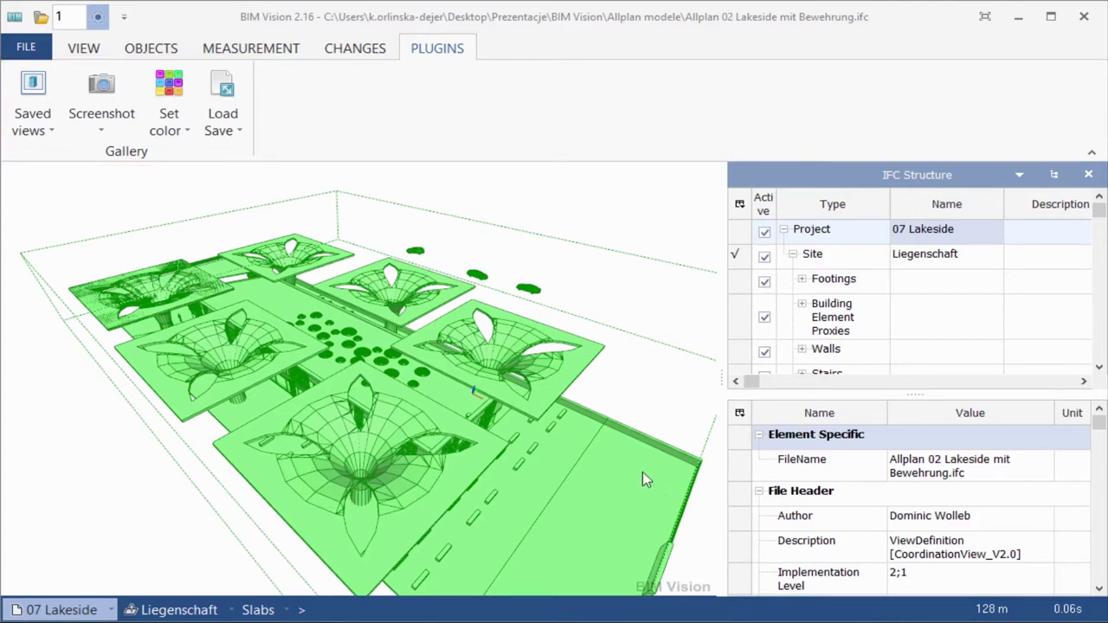
# Add the current green model view to the gallery as a new saved view
pyautogui.click(39, 134)
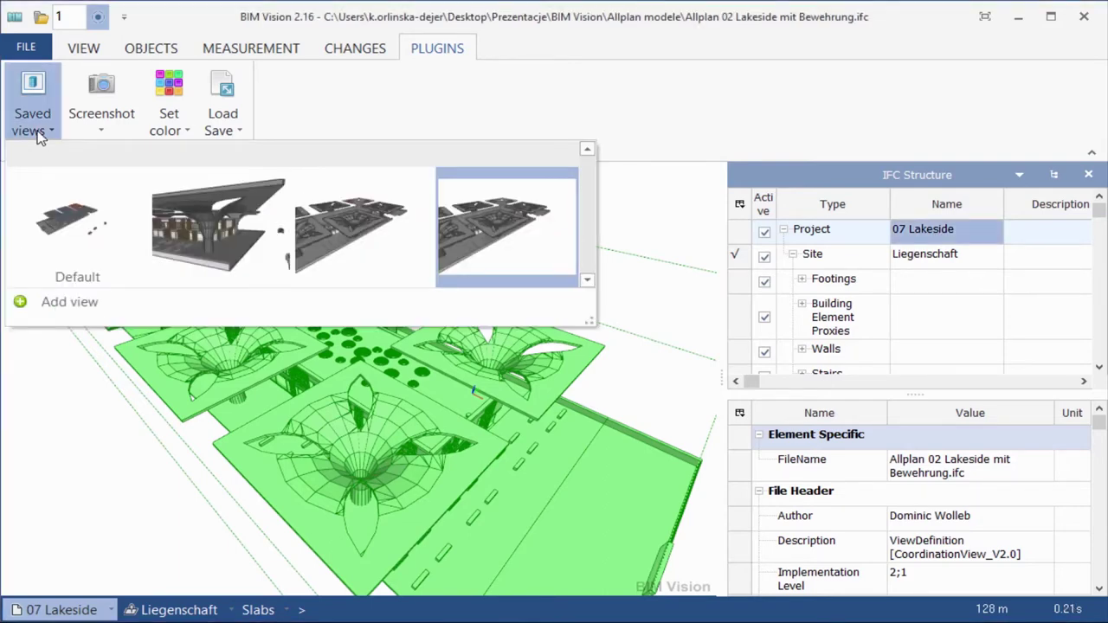
pyautogui.click(72, 302)
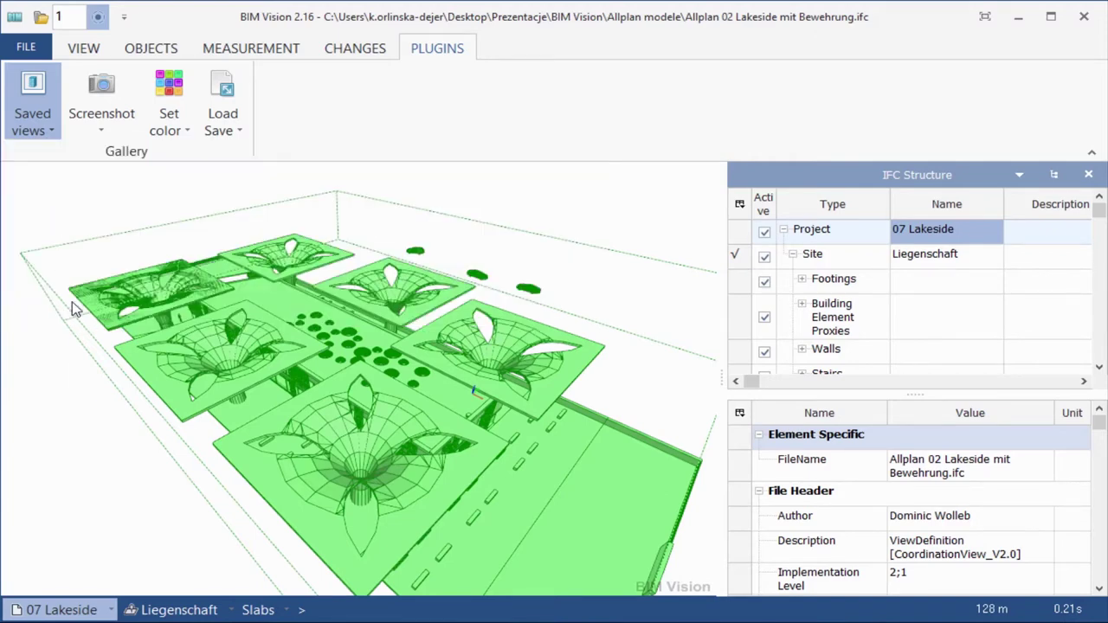
pyautogui.click(55, 134)
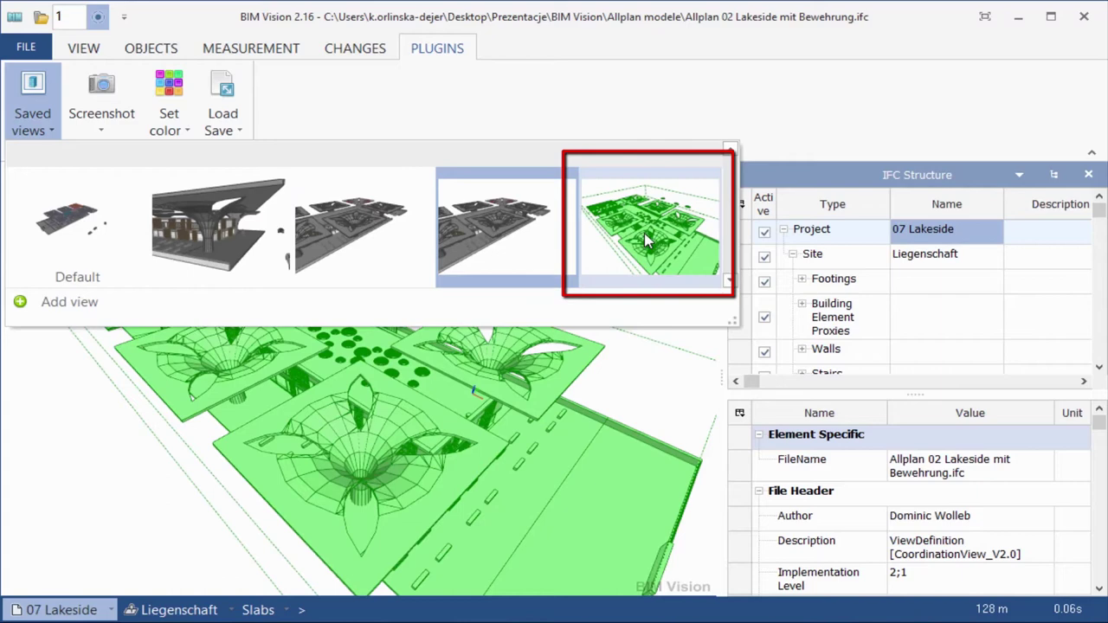
# Name the new view test1, set its category to building, and give it a filler description
pyautogui.rightClick(645, 235)
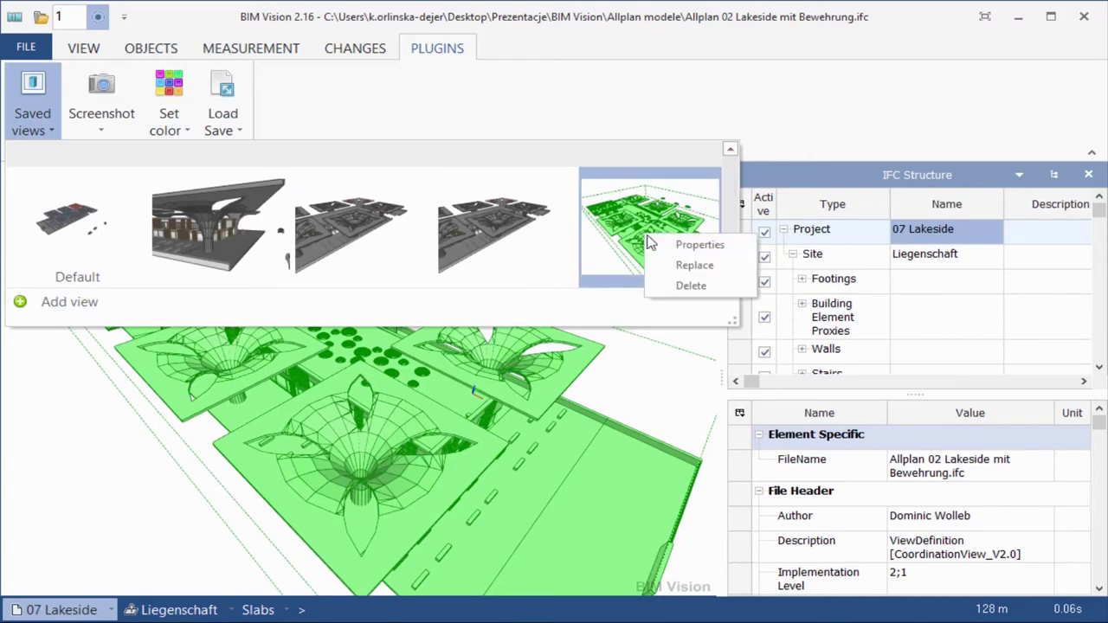
pyautogui.click(674, 247)
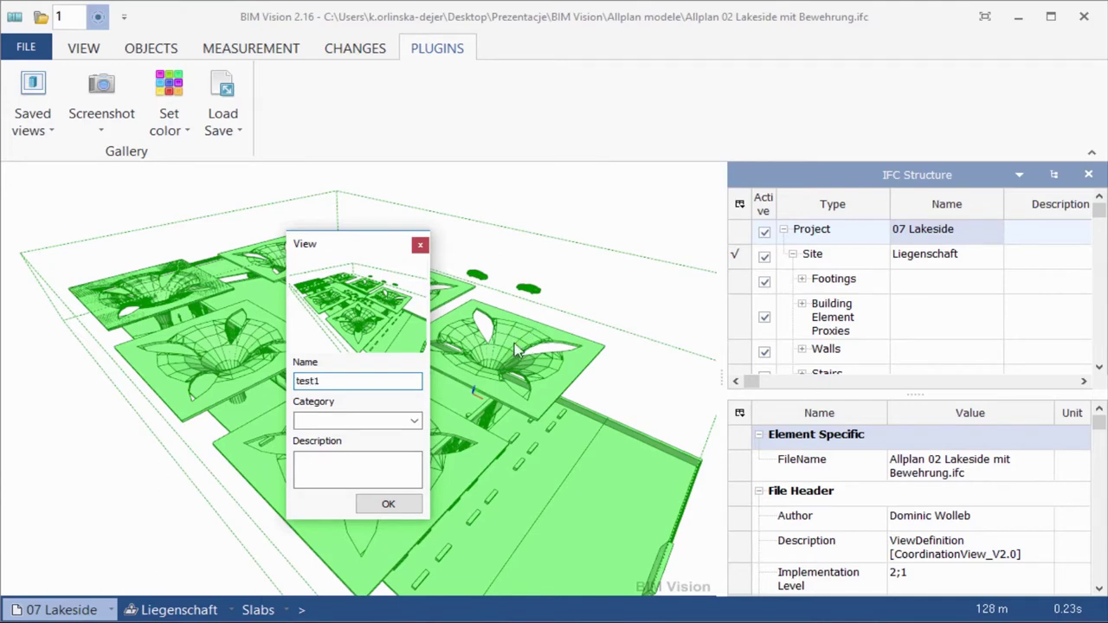
pyautogui.click(363, 420)
pyautogui.click(355, 437)
pyautogui.click(337, 474)
pyautogui.write('aaaaaaaaaaaaaaaaaaaa')
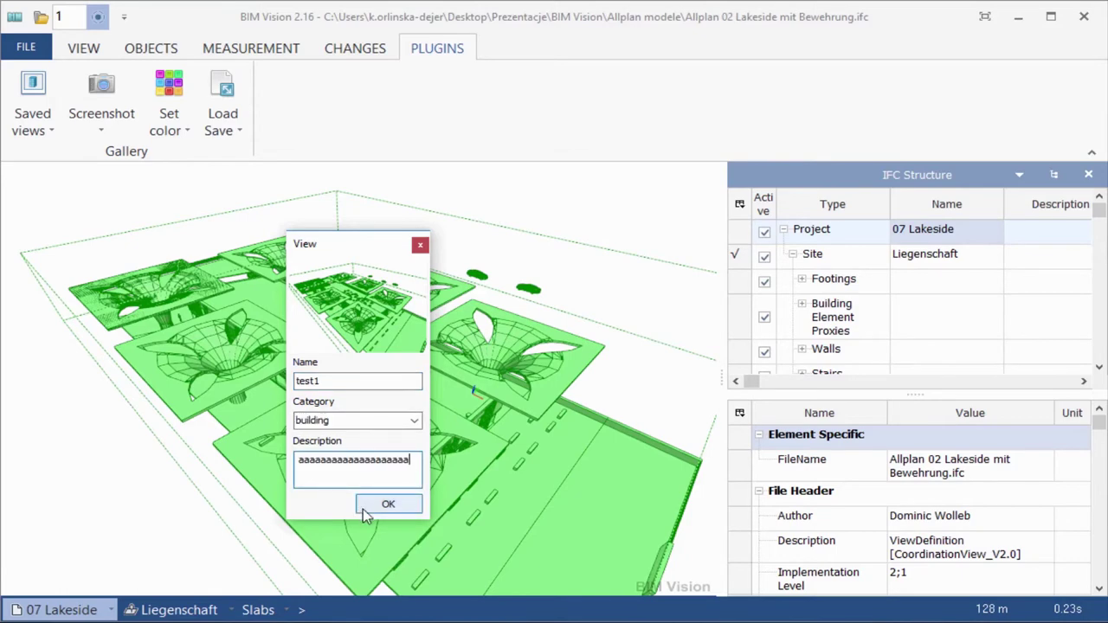
pyautogui.click(363, 512)
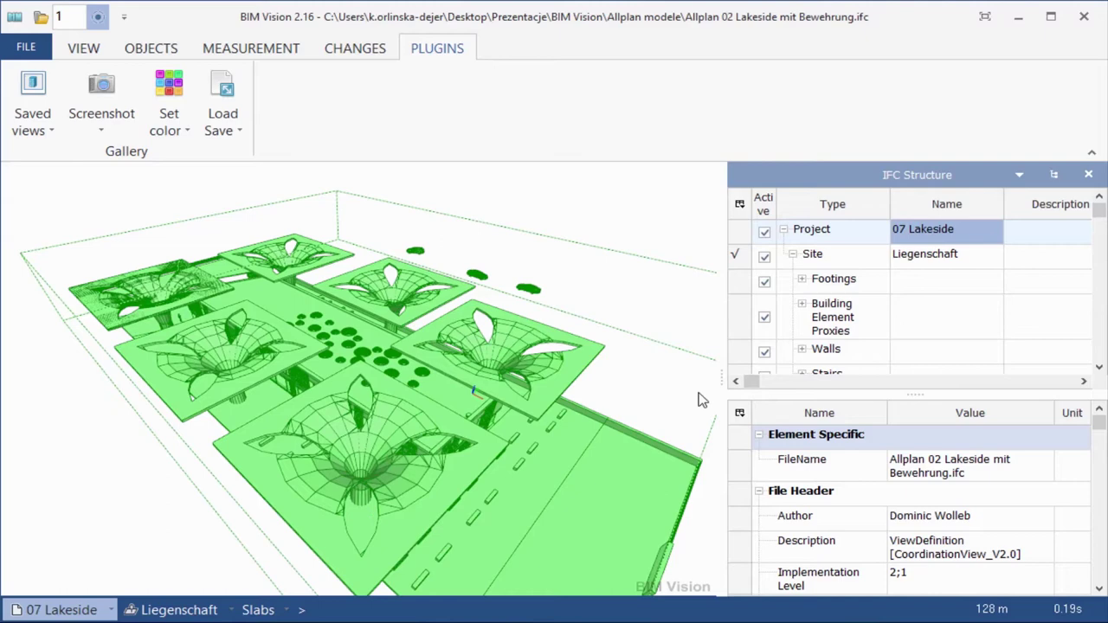
# Select Building Element Proxies, add a second saved view, and assign it to building
pyautogui.click(804, 306)
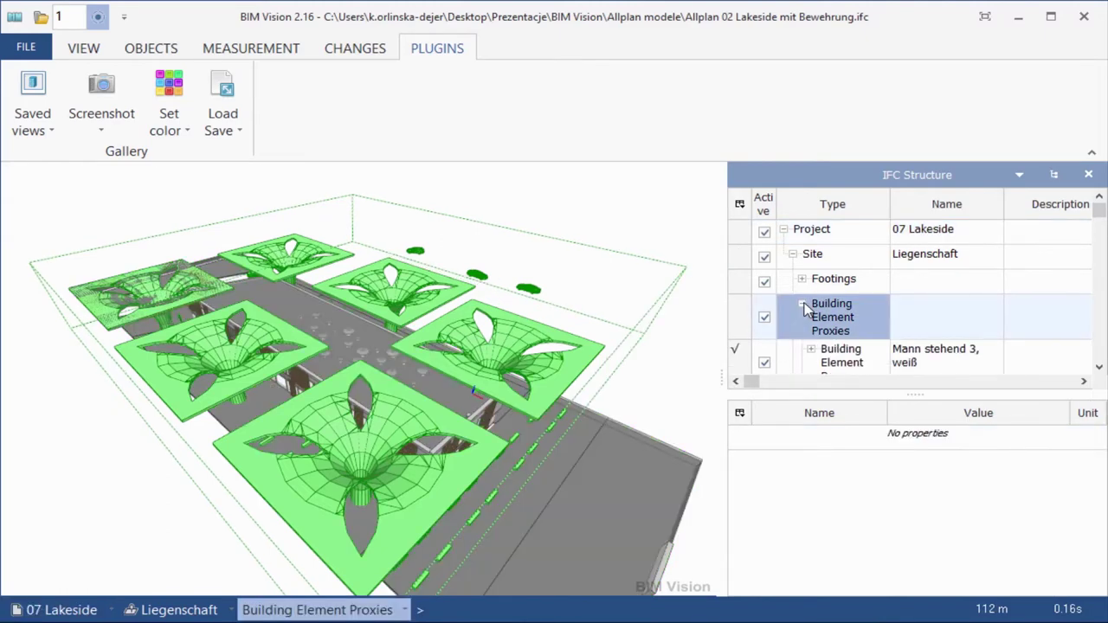
pyautogui.click(48, 135)
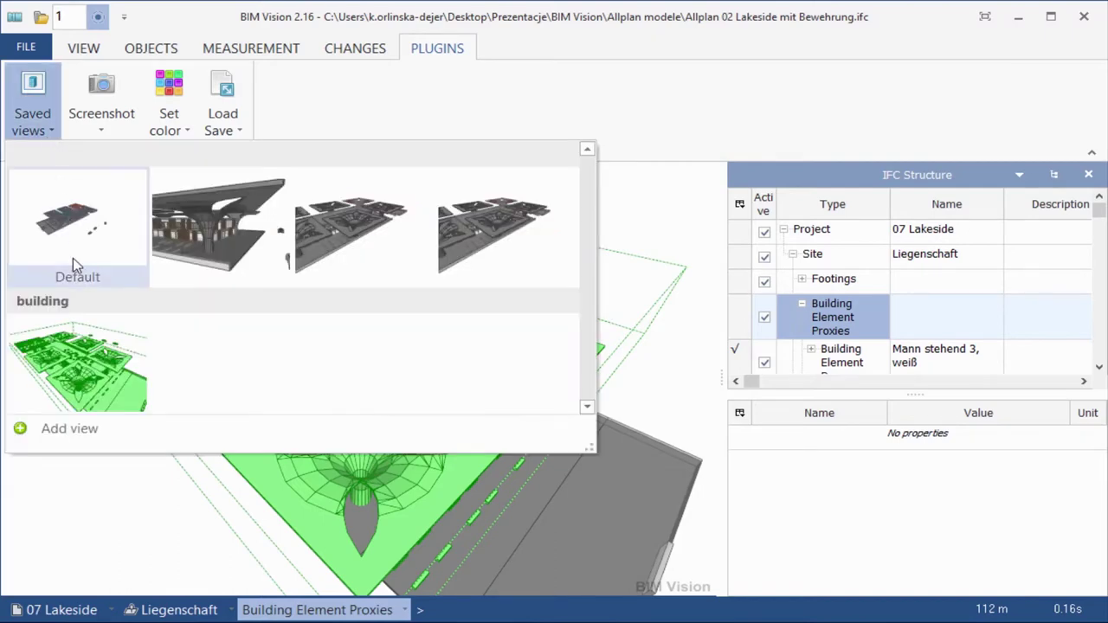
pyautogui.click(43, 402)
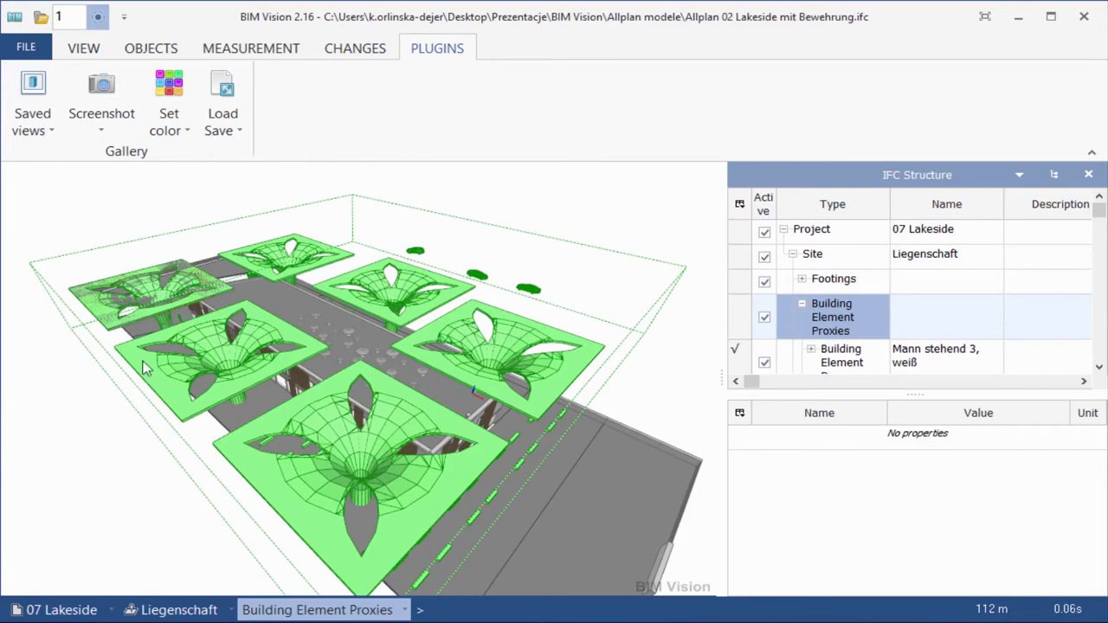
pyautogui.click(49, 134)
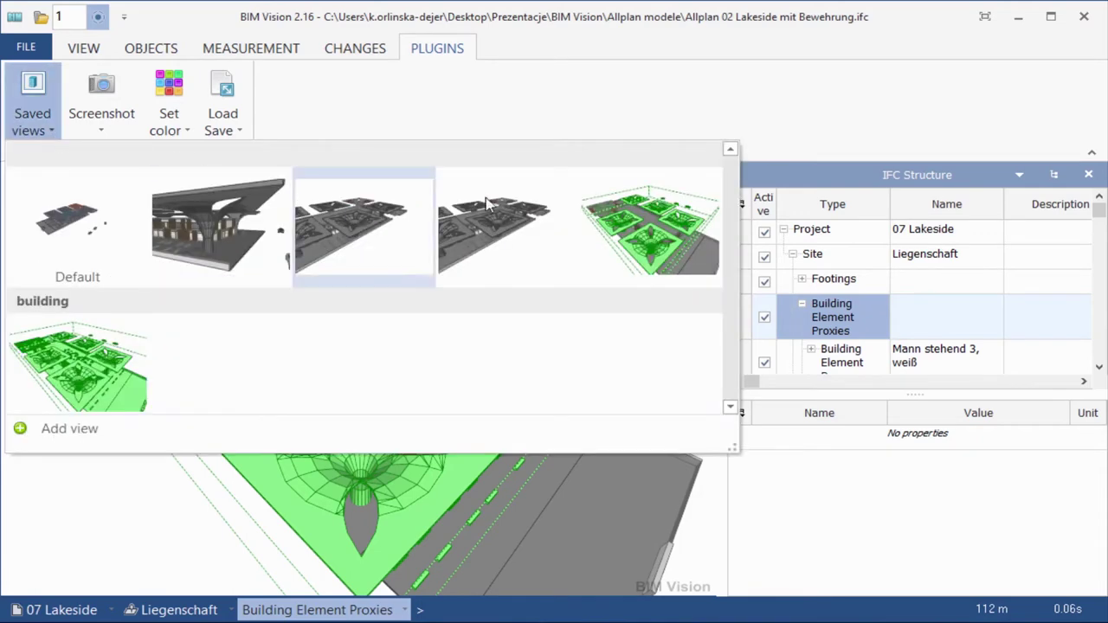
pyautogui.rightClick(637, 227)
pyautogui.click(655, 230)
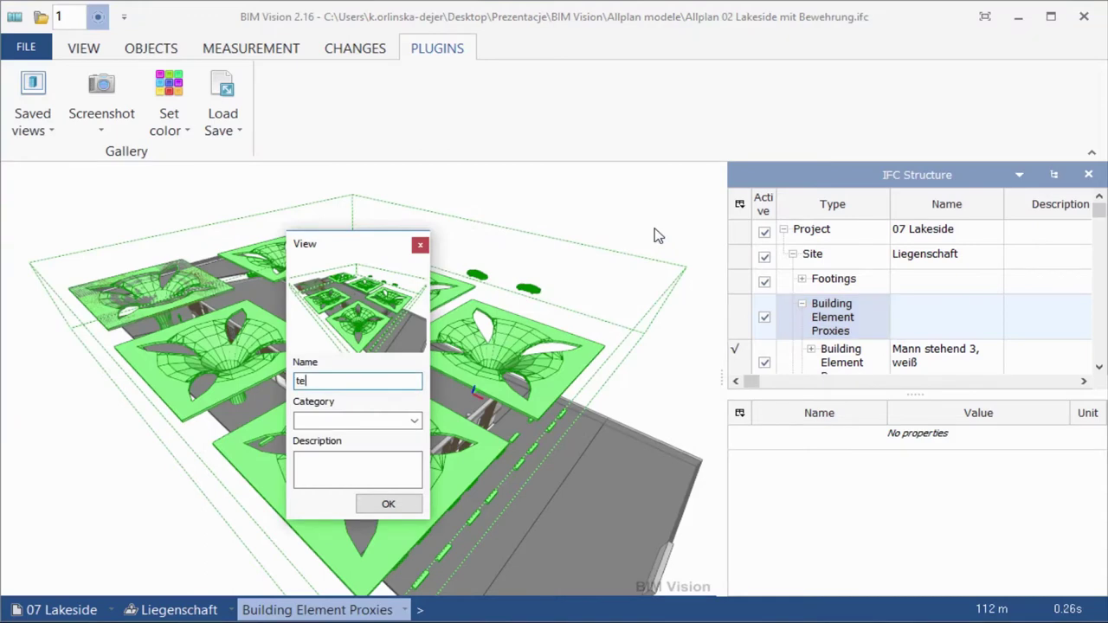
pyautogui.write('te')
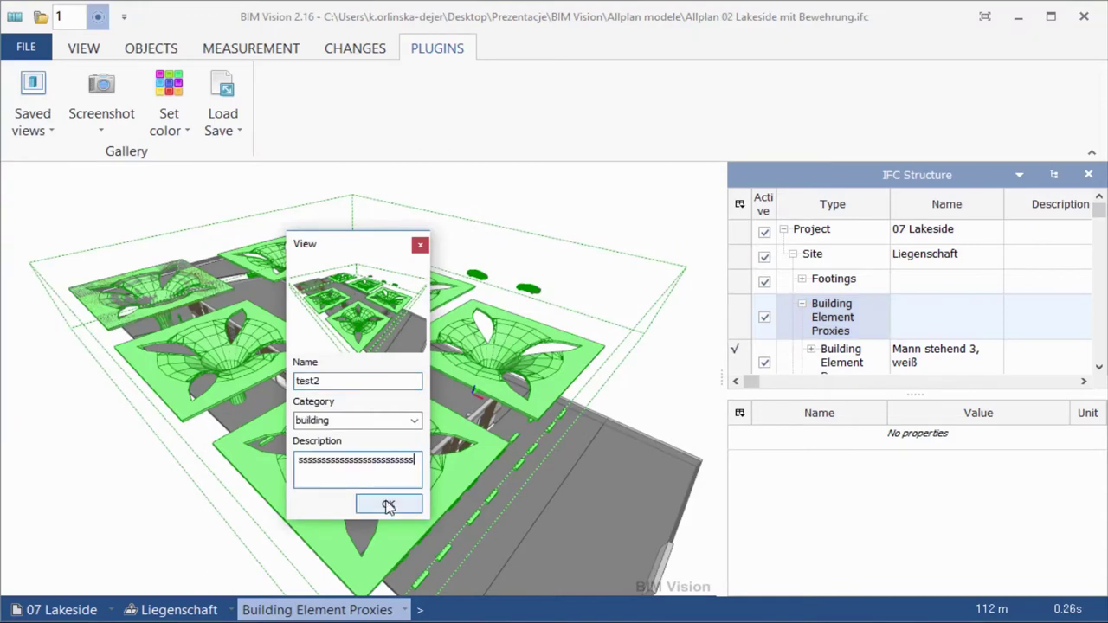
pyautogui.click(388, 503)
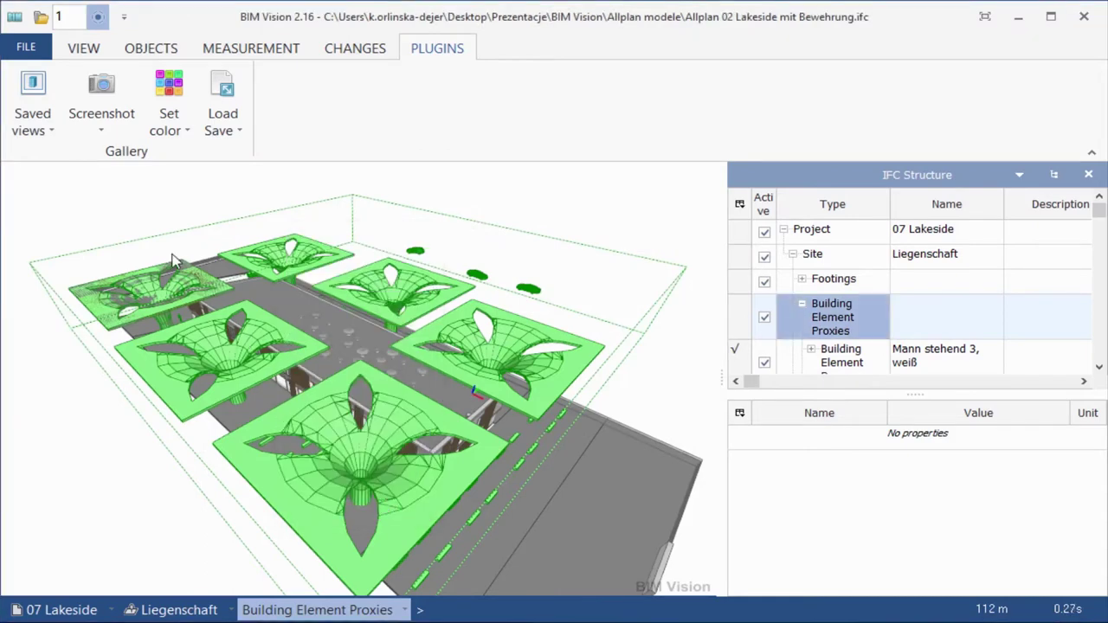
# Overwrite the fourth saved view with the current view and delete the third saved view
pyautogui.click(41, 132)
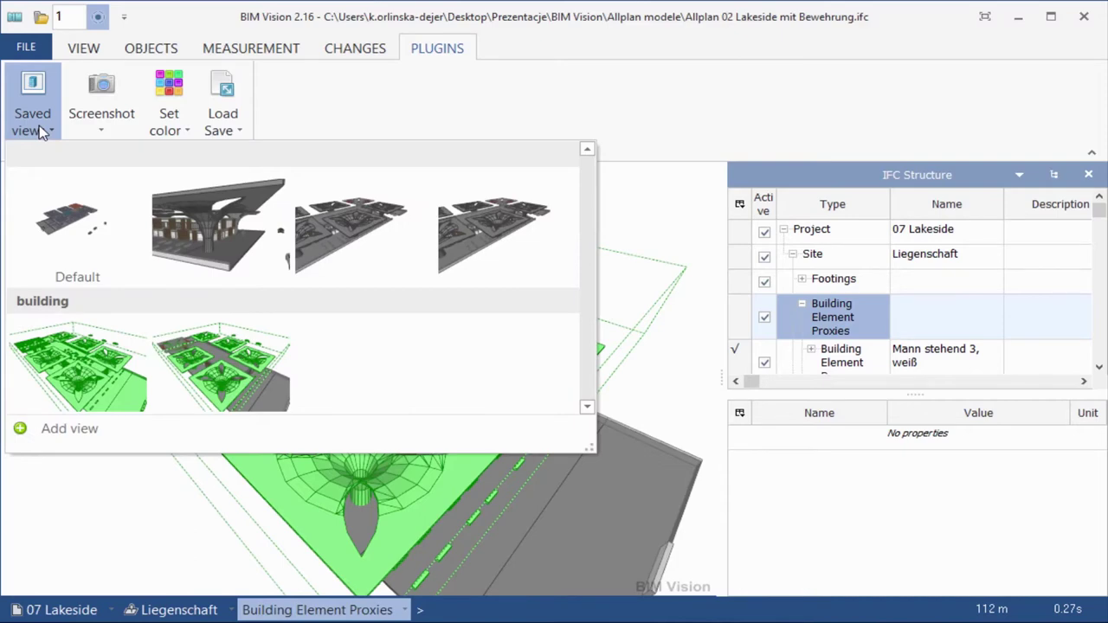
pyautogui.rightClick(484, 248)
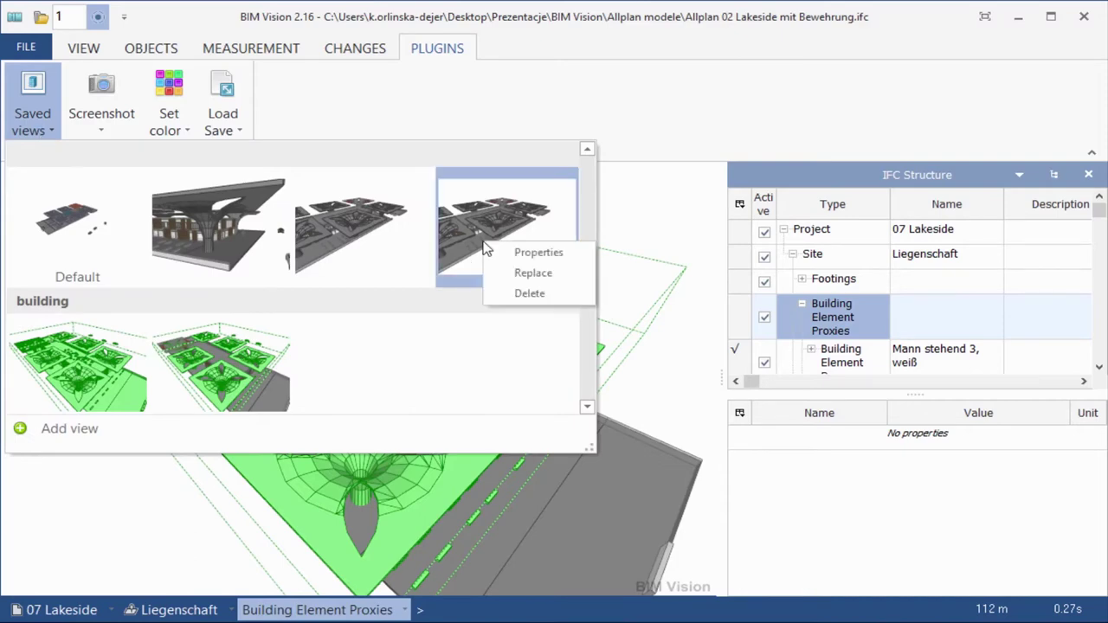
pyautogui.click(530, 275)
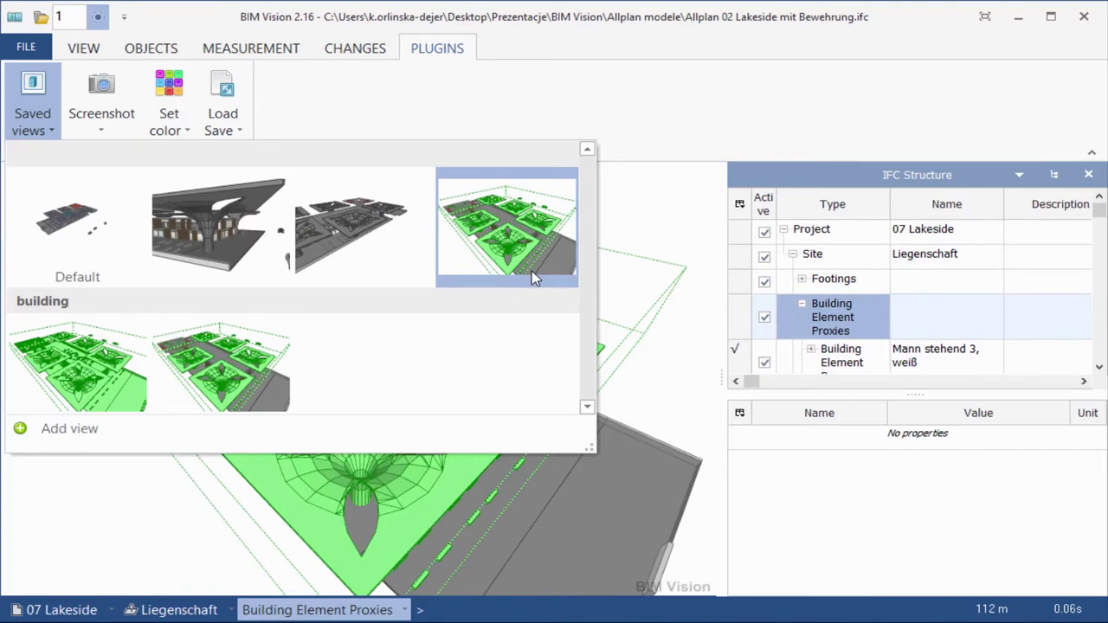
pyautogui.rightClick(361, 222)
pyautogui.click(406, 274)
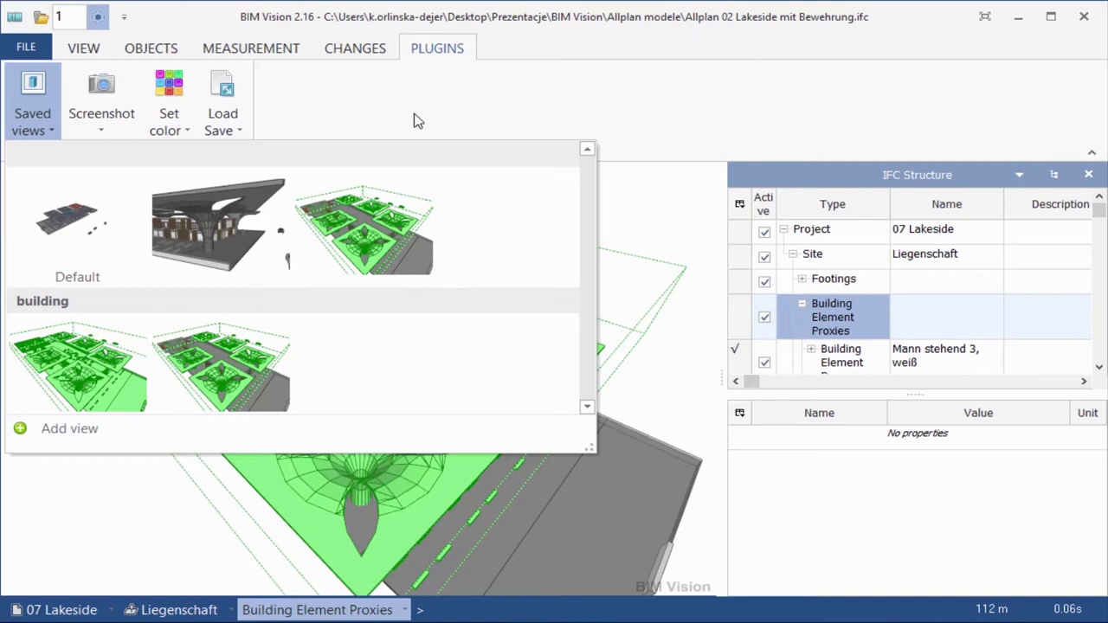
pyautogui.click(100, 116)
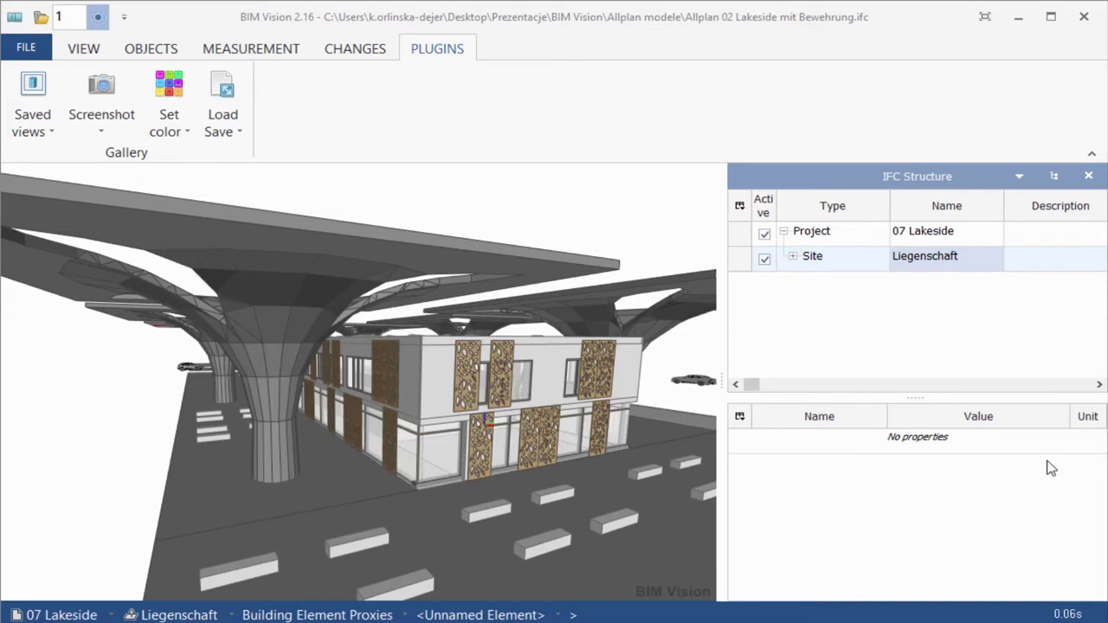
# Colour the entire 07 Lakeside project a custom dark red, RGB 210, 0, 0
pyautogui.click(926, 238)
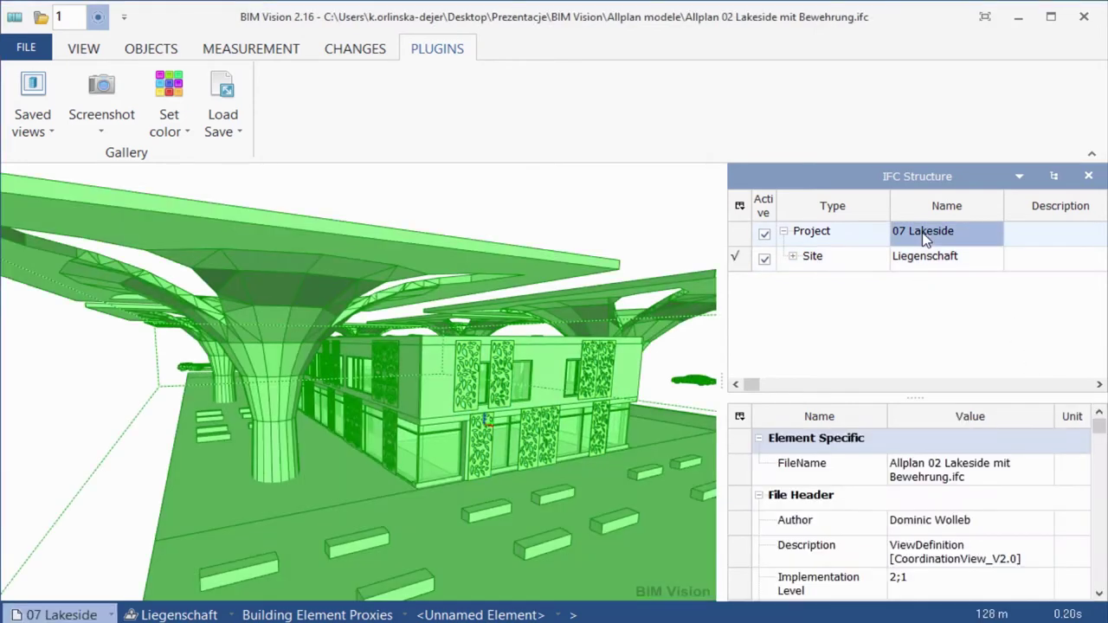
pyautogui.click(190, 134)
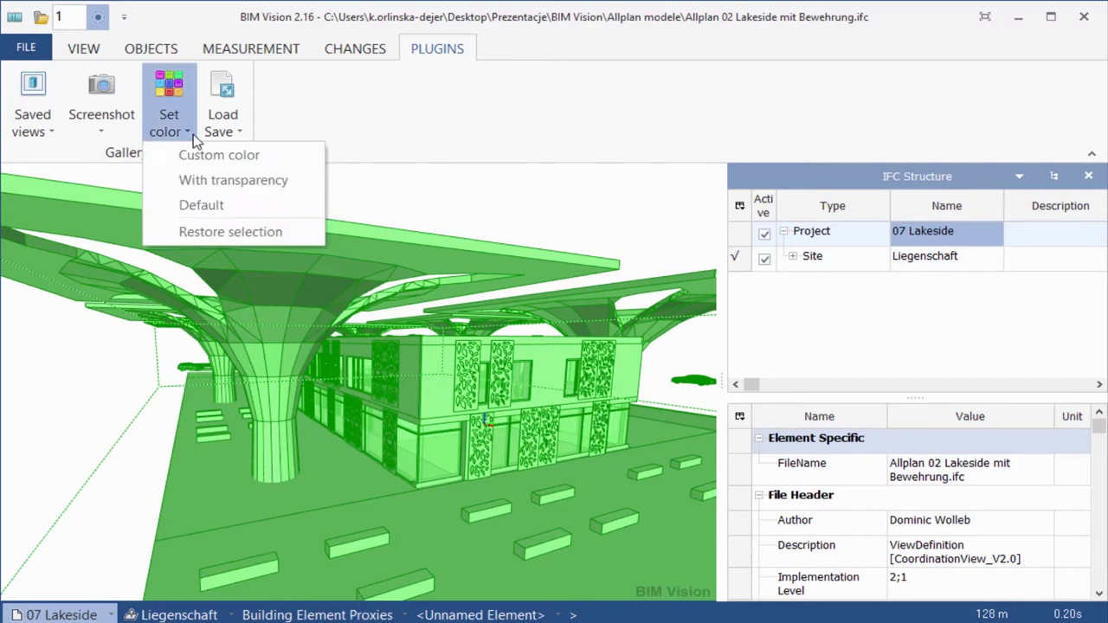
pyautogui.click(205, 156)
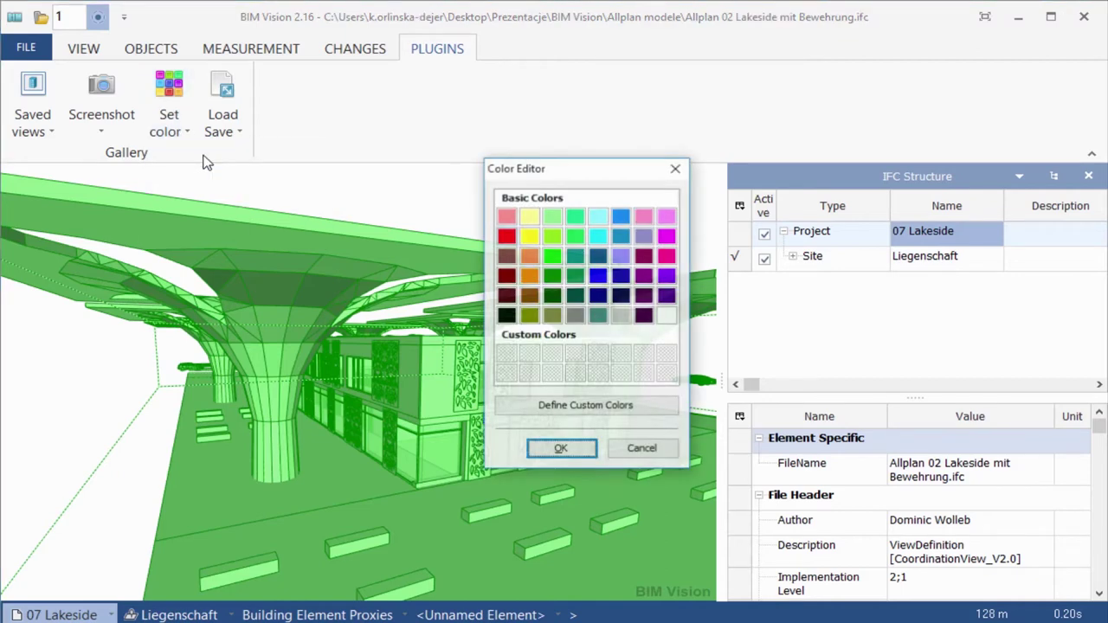
pyautogui.click(507, 237)
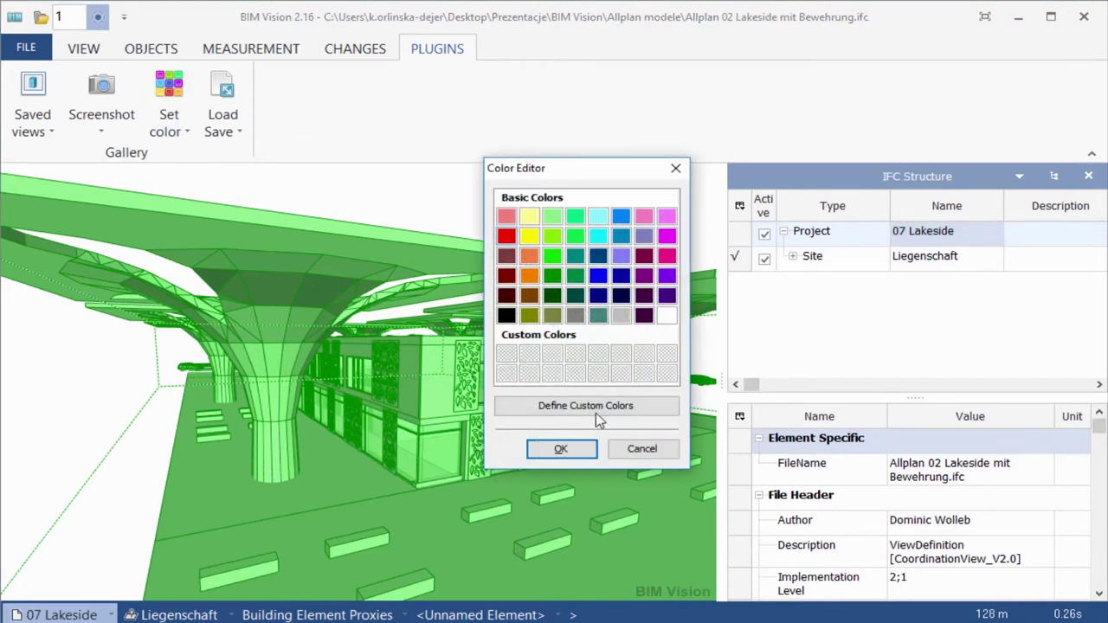
pyautogui.click(559, 407)
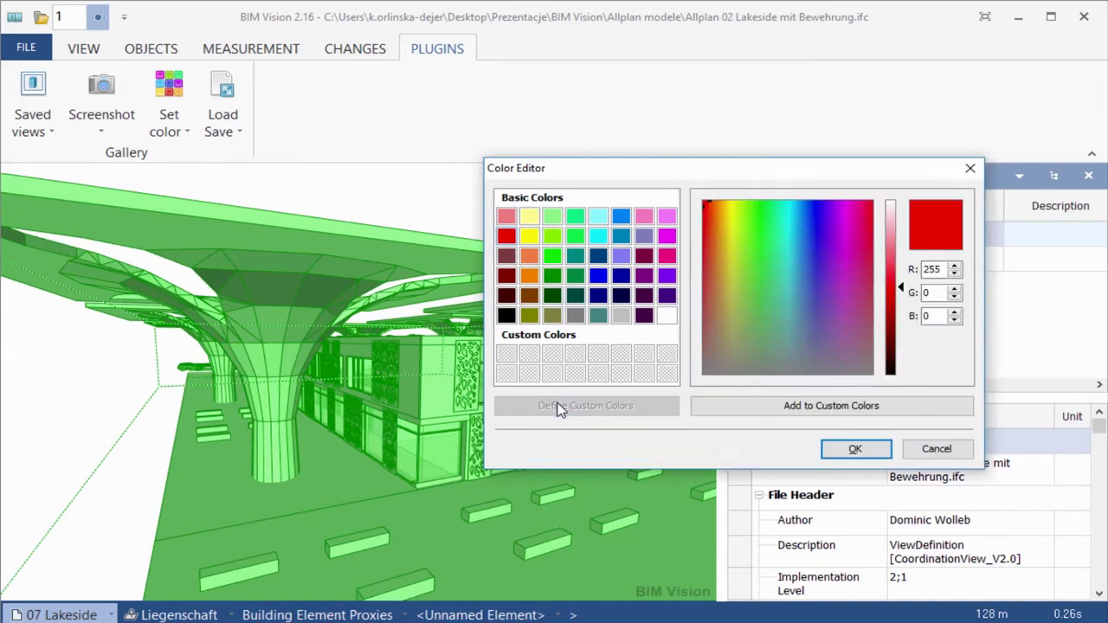
pyautogui.moveTo(902, 288)
pyautogui.mouseDown()
pyautogui.moveTo(911, 243)
pyautogui.moveTo(907, 357)
pyautogui.moveTo(915, 321)
pyautogui.moveTo(906, 303)
pyautogui.mouseUp()
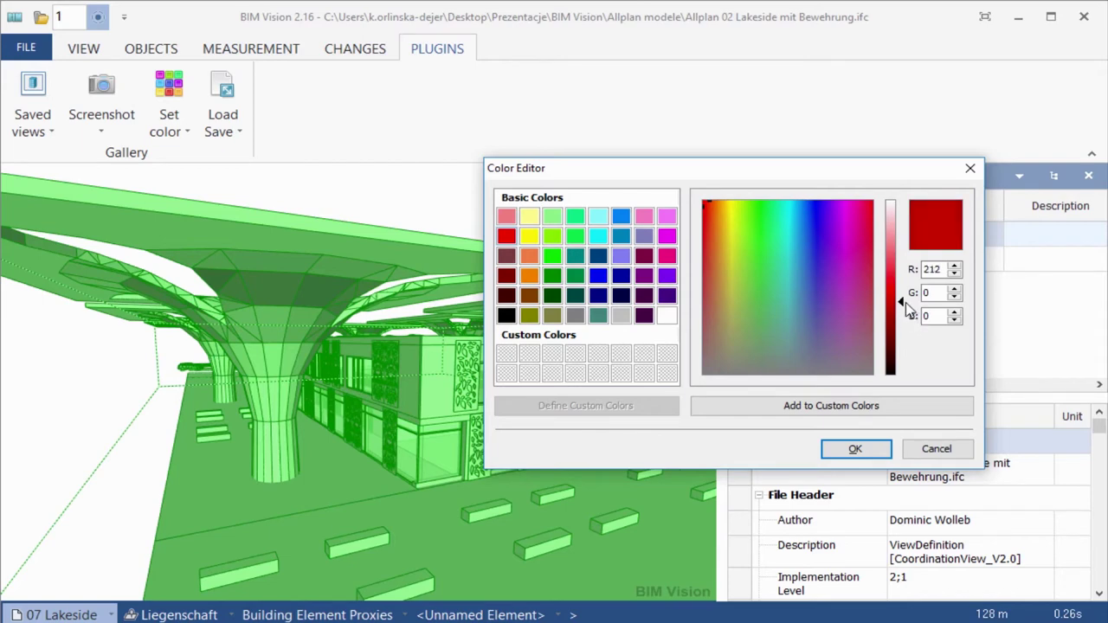
pyautogui.click(853, 449)
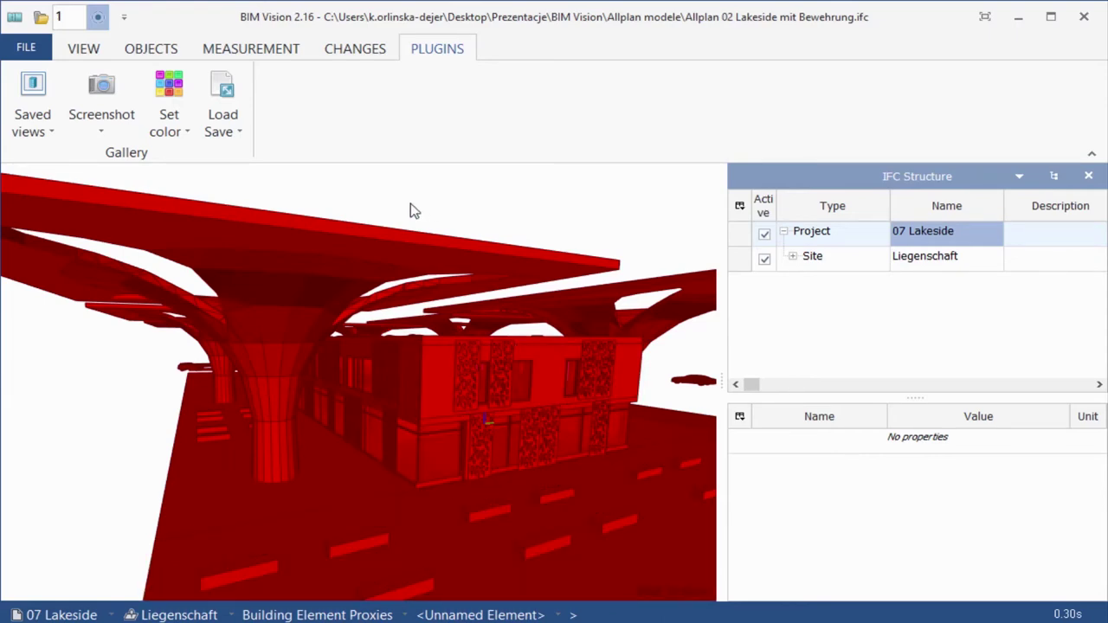
# Restore the original colours, then apply a see-through red to the selected elements
pyautogui.click(187, 132)
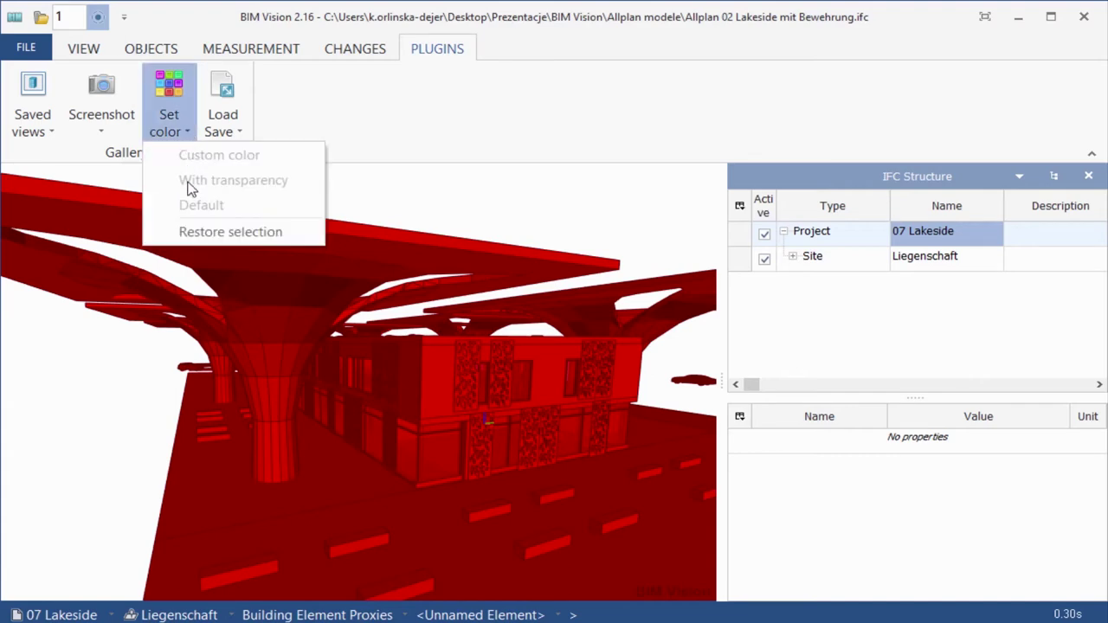
pyautogui.click(177, 230)
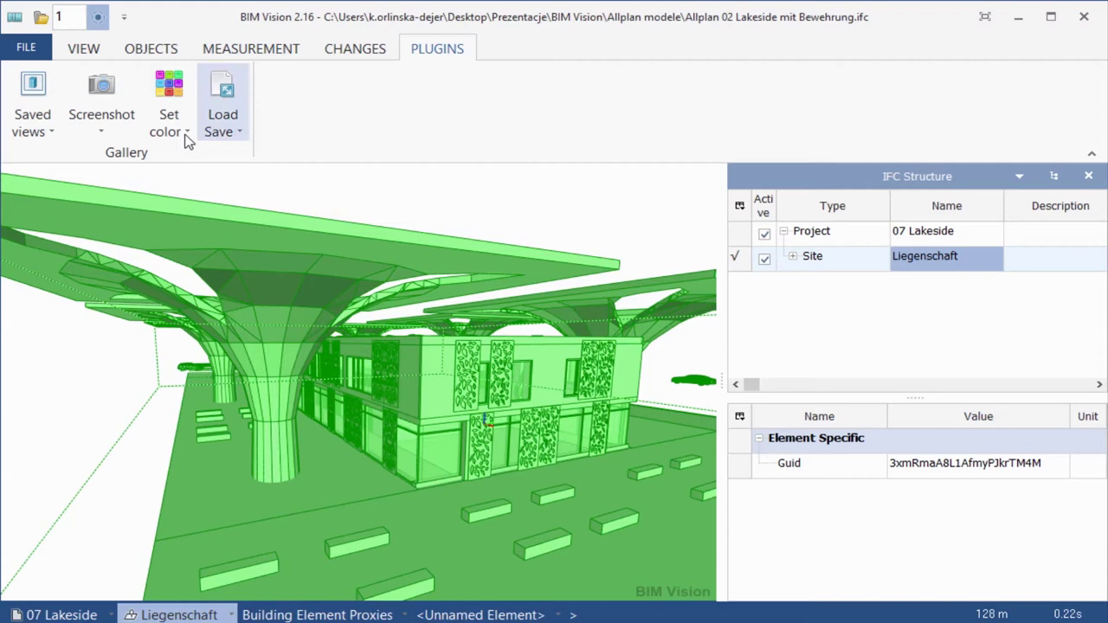
pyautogui.click(185, 134)
pyautogui.click(199, 180)
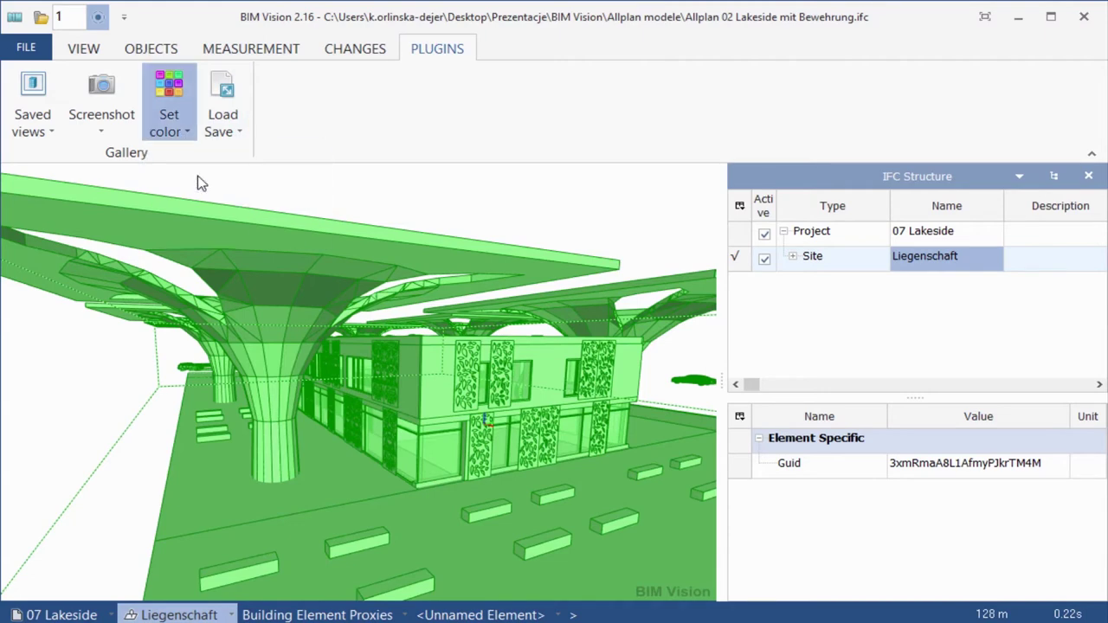
pyautogui.click(507, 236)
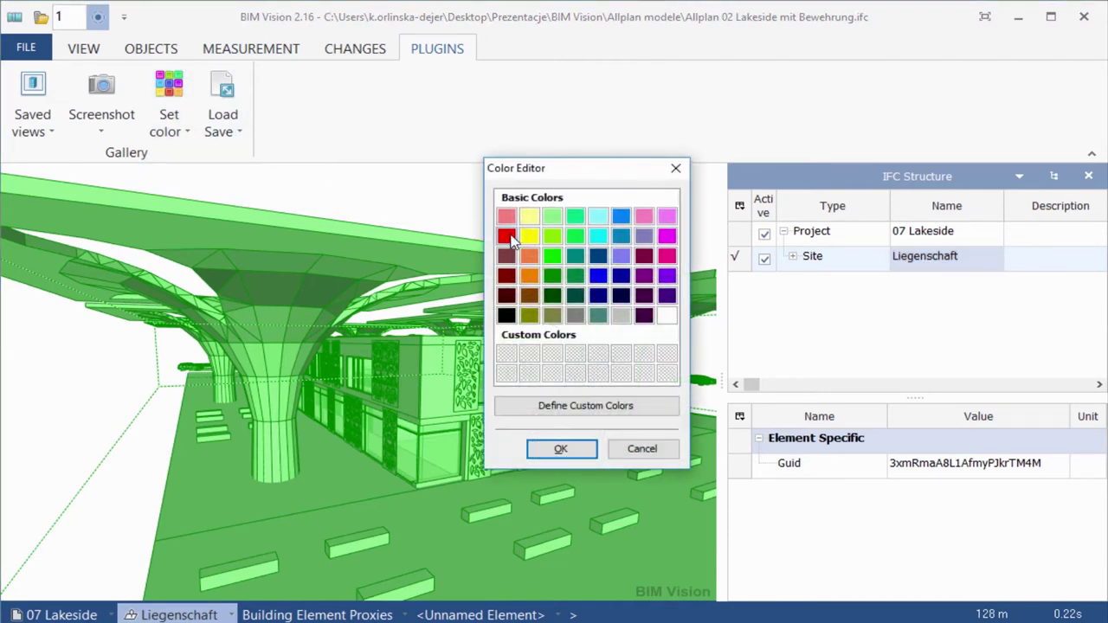
pyautogui.click(605, 407)
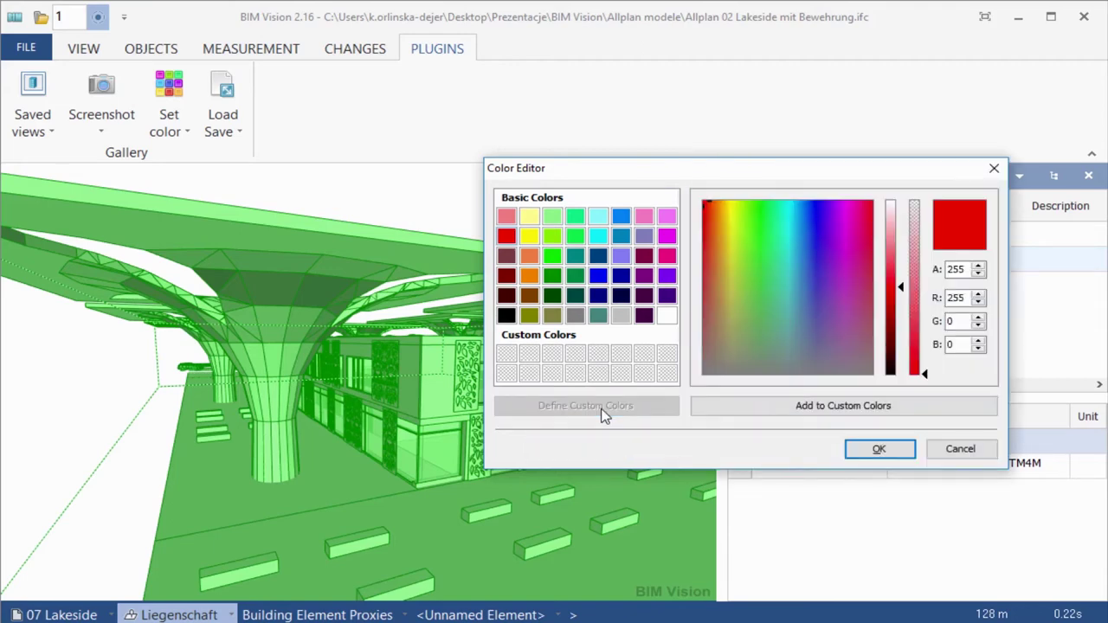
pyautogui.click(879, 450)
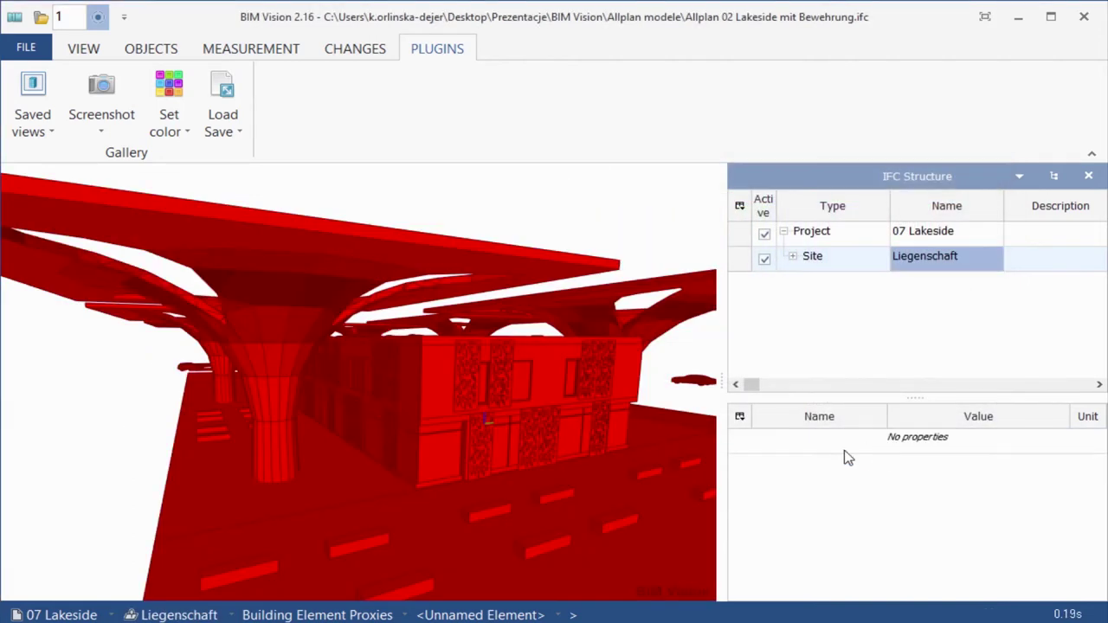
# Select several Glasfeld facade panels one by one, then clear the selection
pyautogui.click(438, 461)
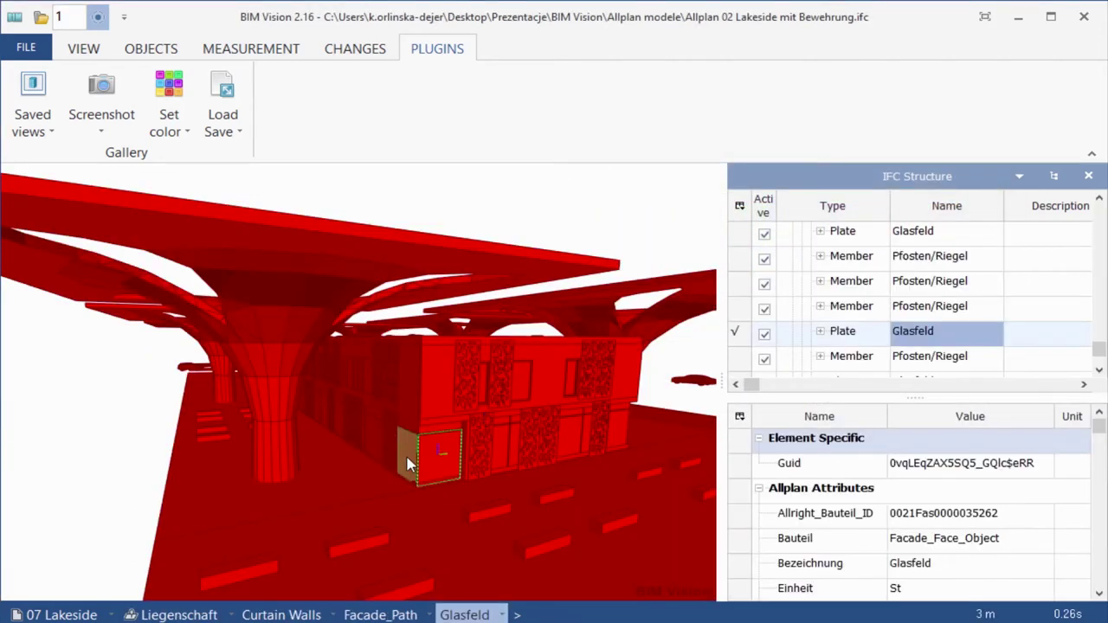
pyautogui.click(413, 435)
pyautogui.click(413, 436)
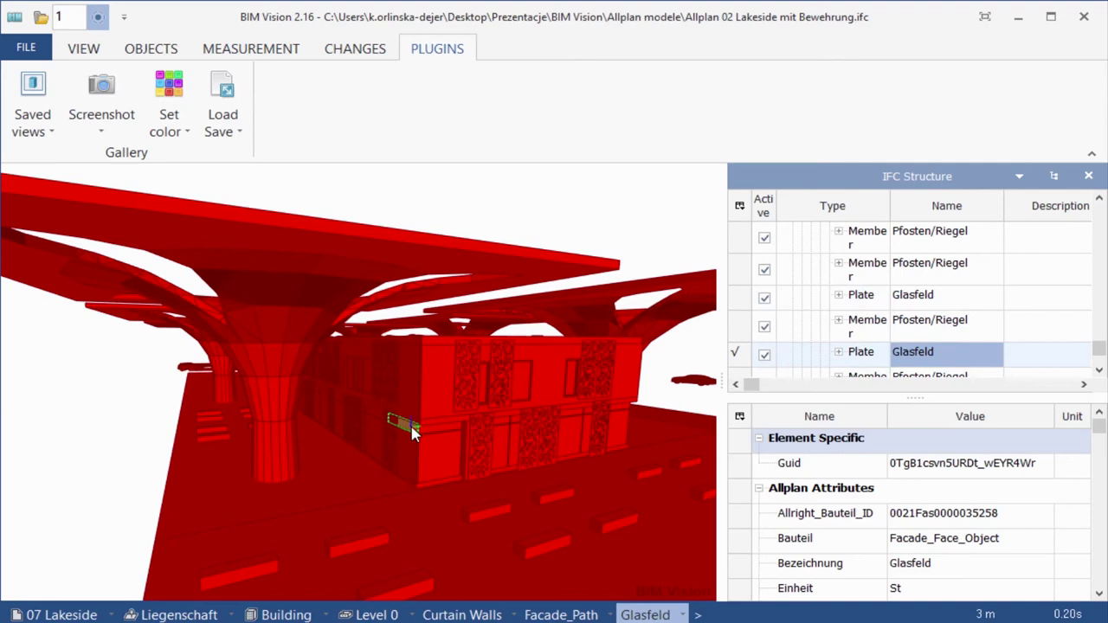
pyautogui.click(364, 187)
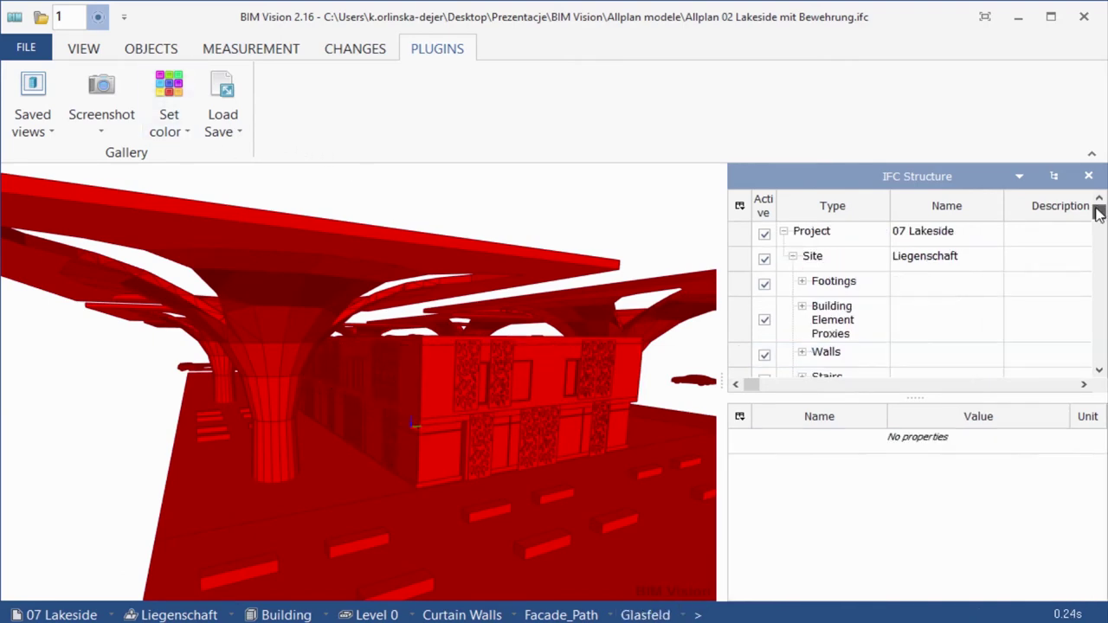
# Reset the 07 Lakeside project to default colours and select the Liegenschaft site
pyautogui.click(907, 242)
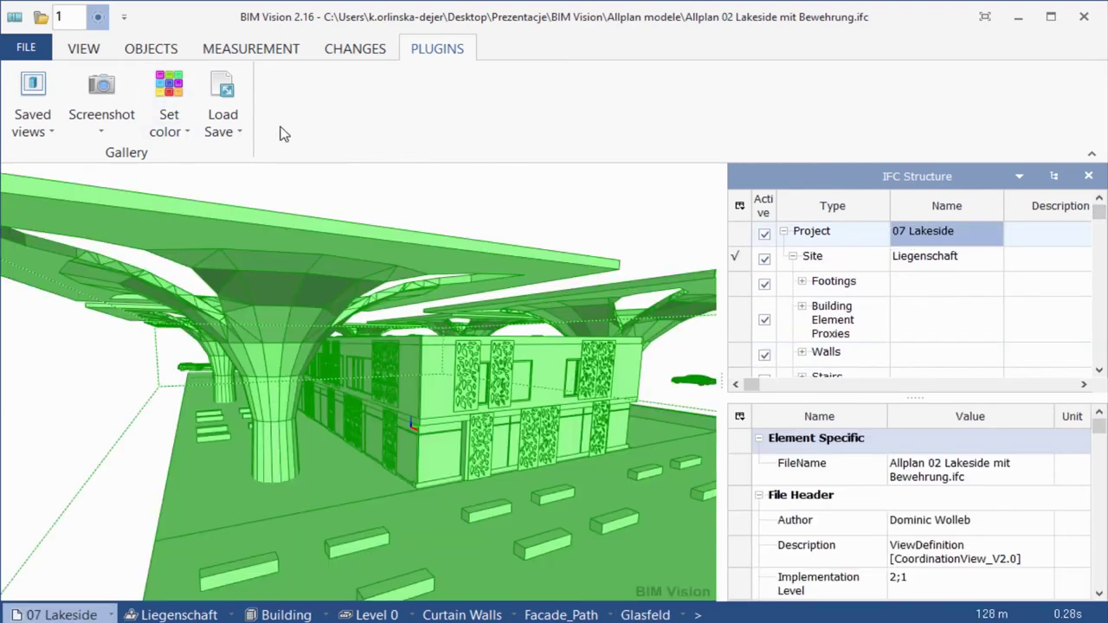
pyautogui.click(186, 134)
pyautogui.click(186, 208)
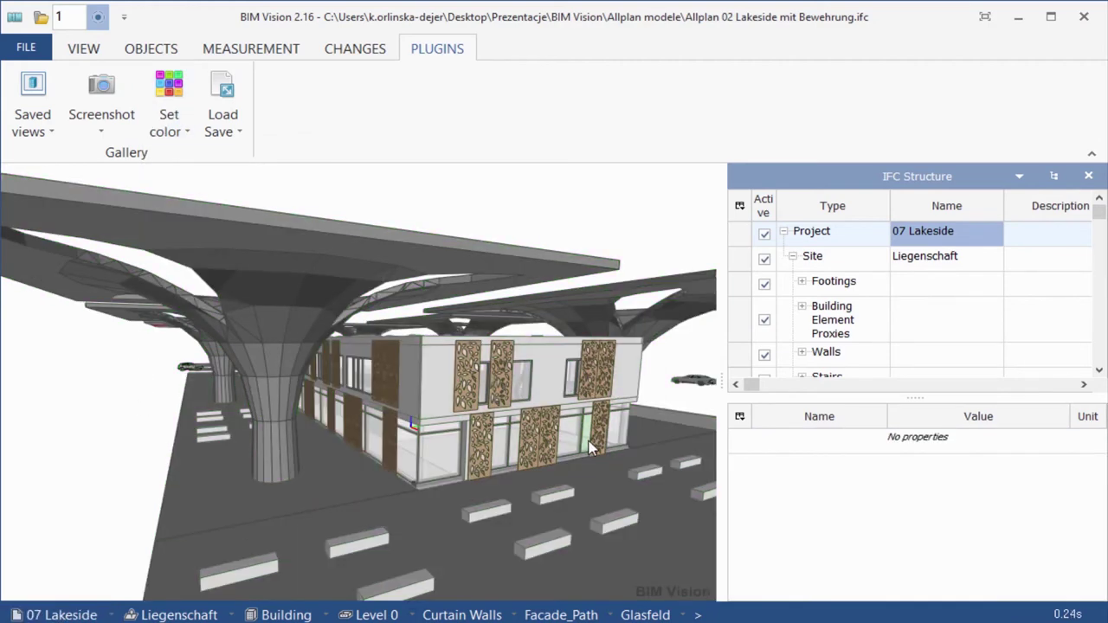
pyautogui.click(942, 270)
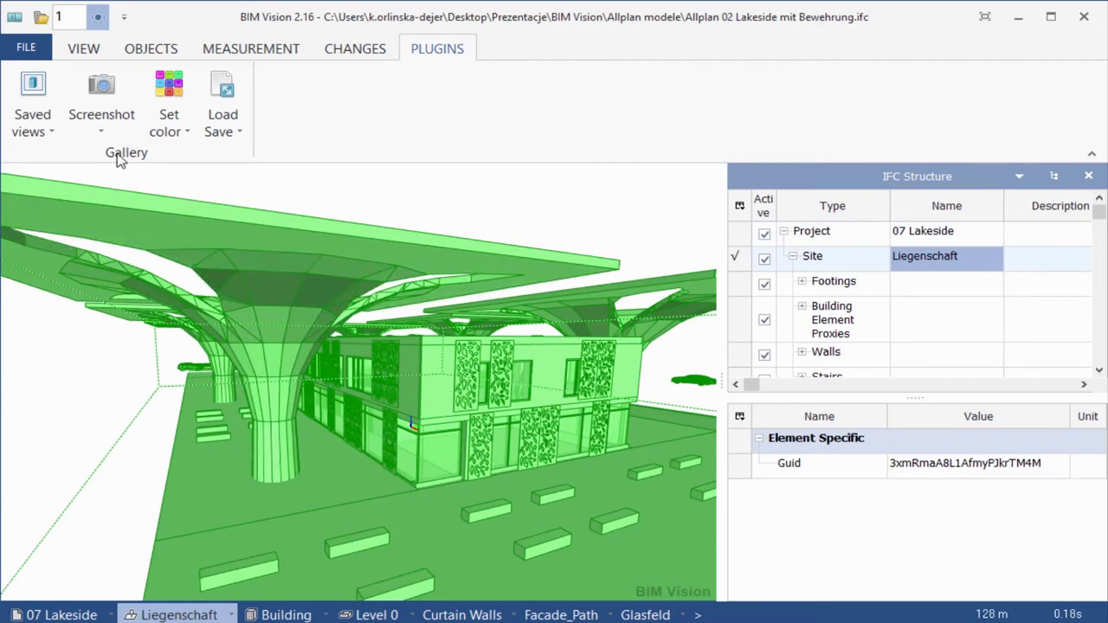
# Apply a translucent dark red with opacity lowered to 95 to the model
pyautogui.click(189, 135)
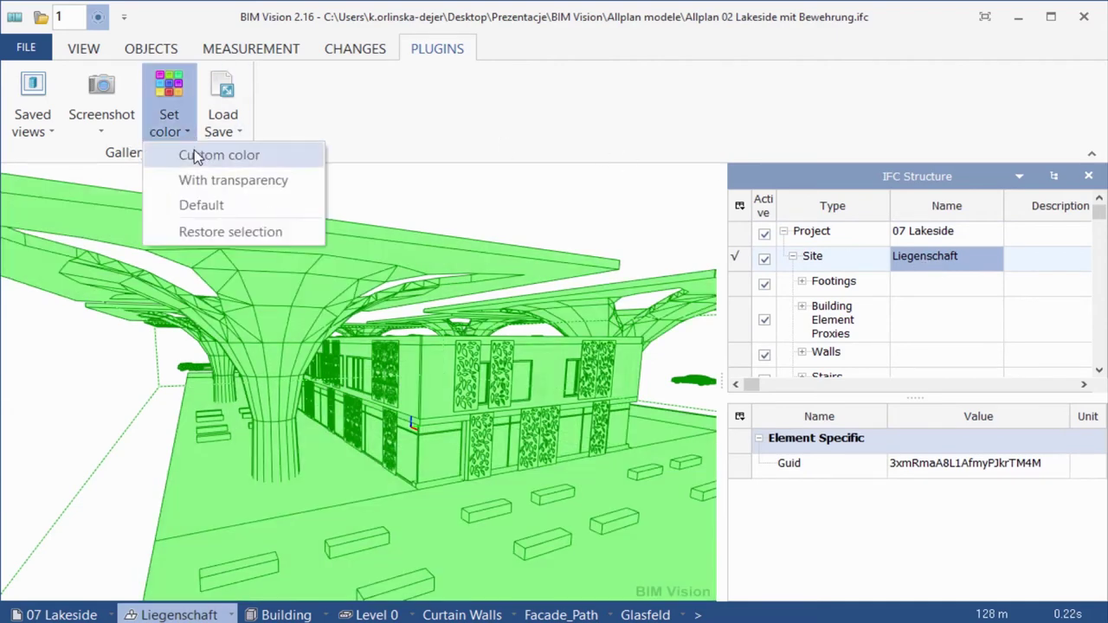
pyautogui.click(204, 181)
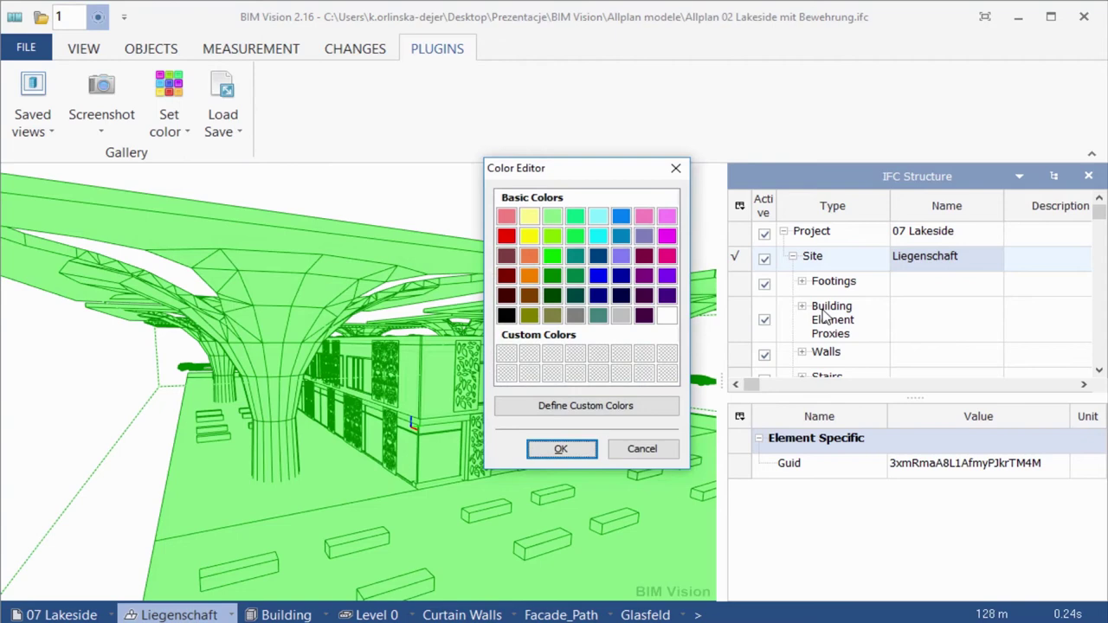
pyautogui.click(506, 256)
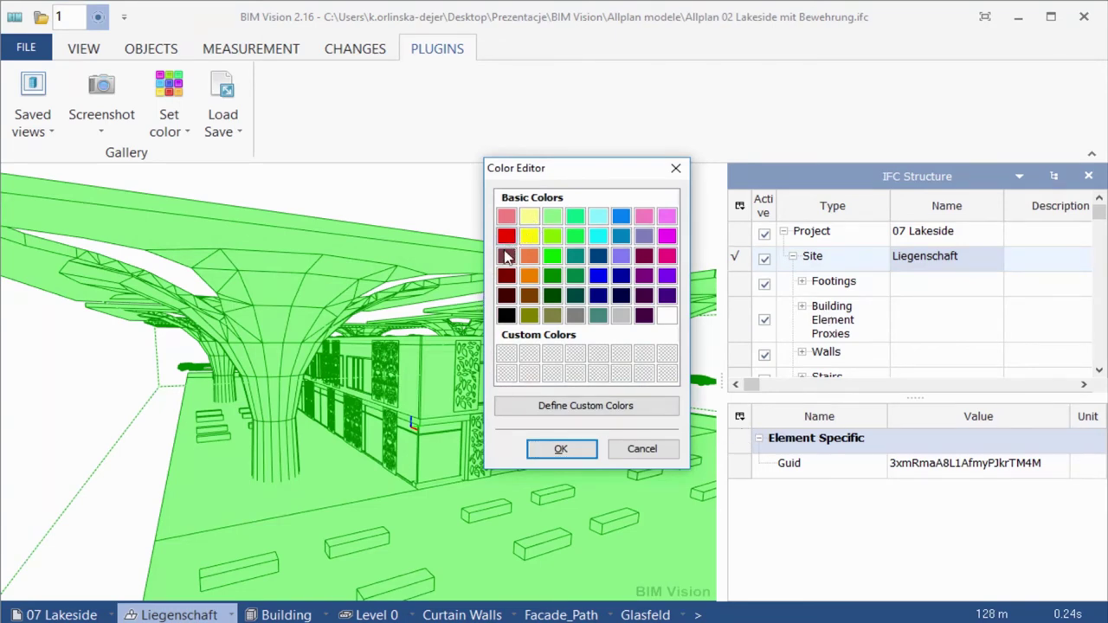
pyautogui.click(580, 407)
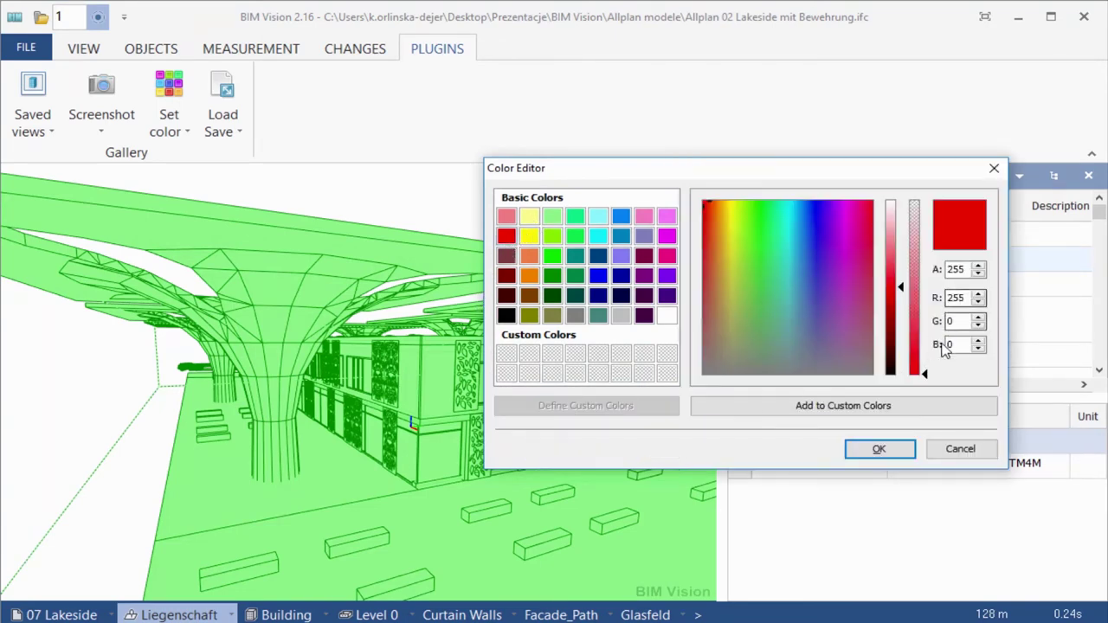
pyautogui.moveTo(923, 374); pyautogui.dragTo(923, 244)
pyautogui.click(906, 448)
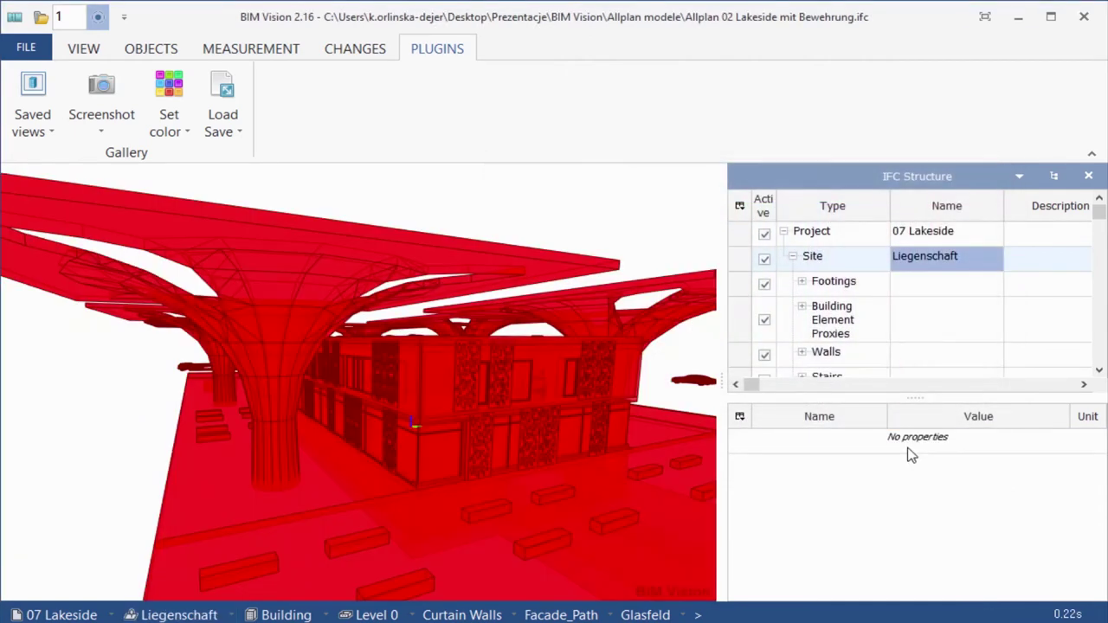
# Orbit to an elevated view of the canopies and restore the previous element selection
pyautogui.moveTo(653, 537); pyautogui.dragTo(425, 530)
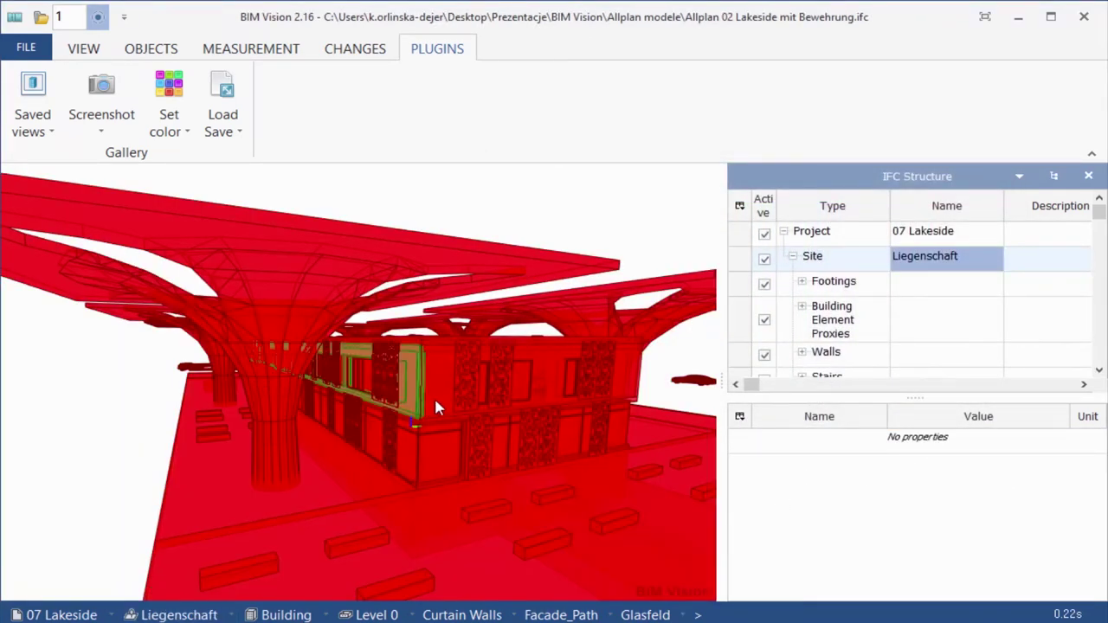
pyautogui.scroll(-5, 434, 396)
pyautogui.scroll(10, 461, 415)
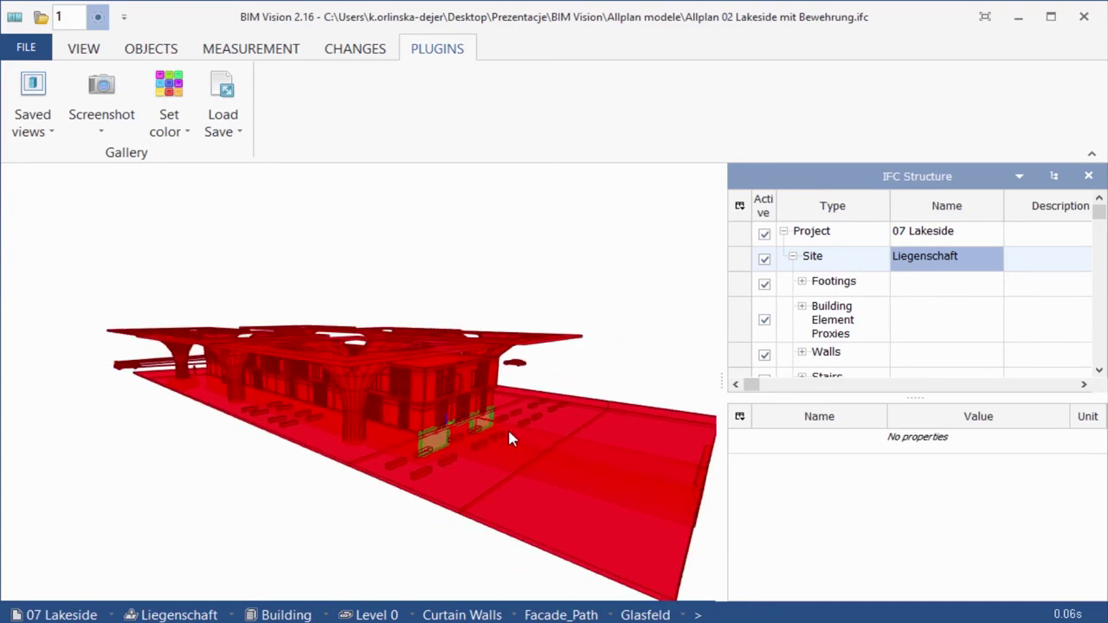
pyautogui.moveTo(532, 377); pyautogui.dragTo(507, 453)
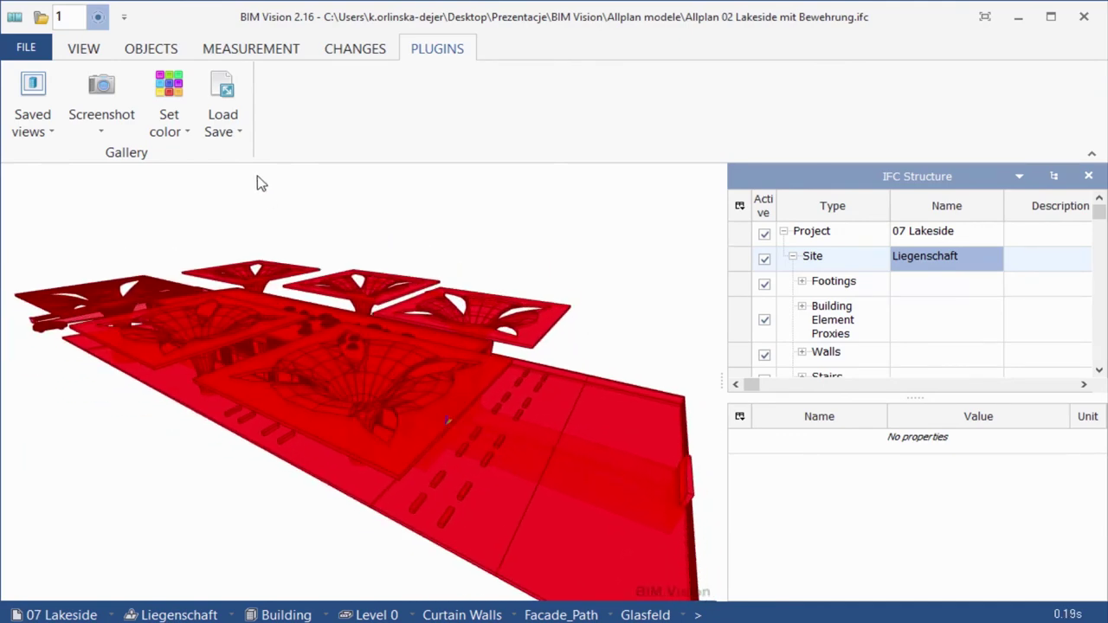
pyautogui.click(192, 132)
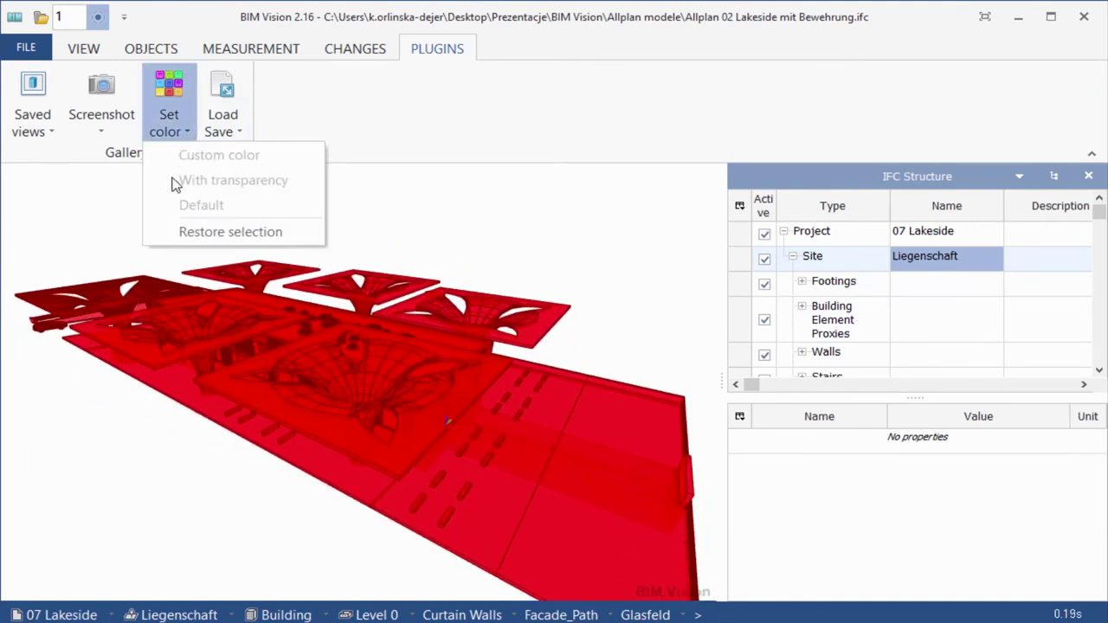
pyautogui.click(189, 233)
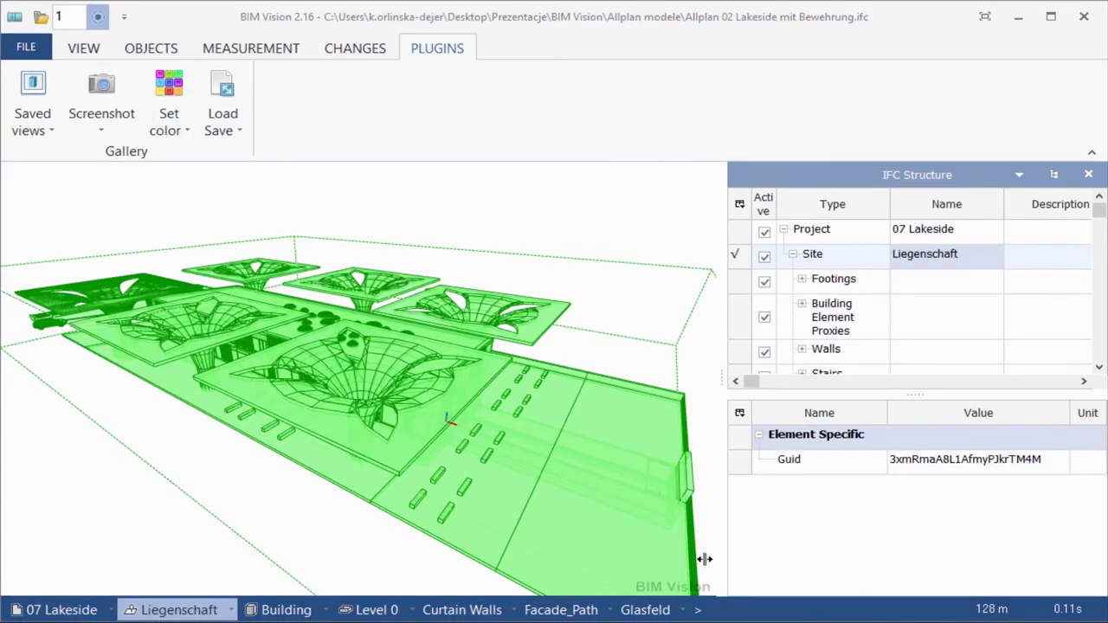
# Save the gallery to a file, appending test2 to the default Allplan 02 Lakeside name
pyautogui.click(52, 134)
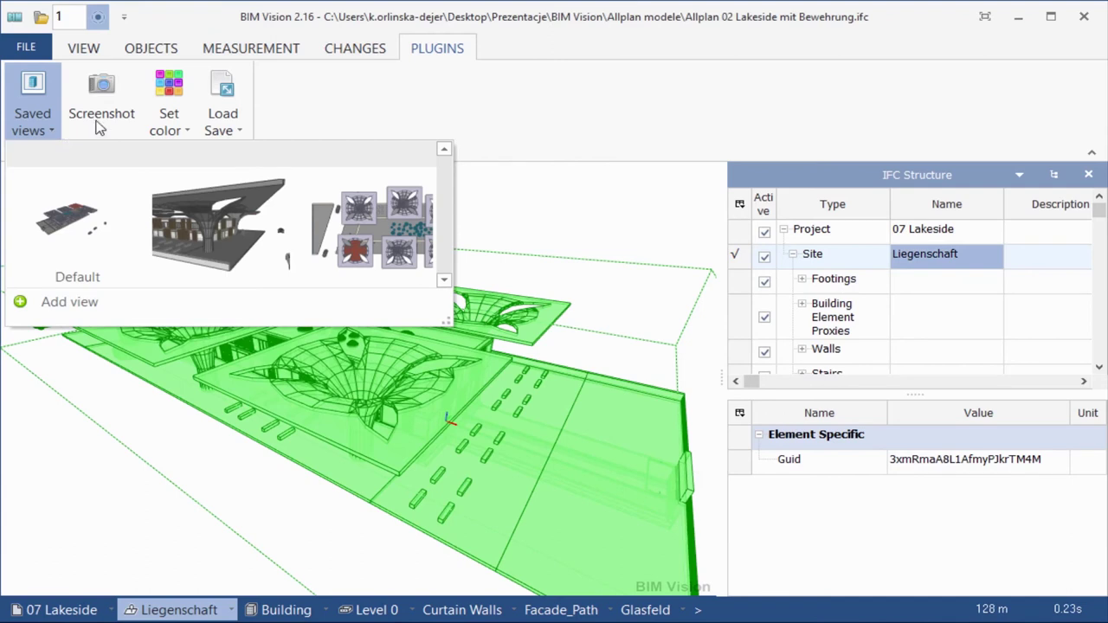
pyautogui.click(318, 91)
pyautogui.click(237, 132)
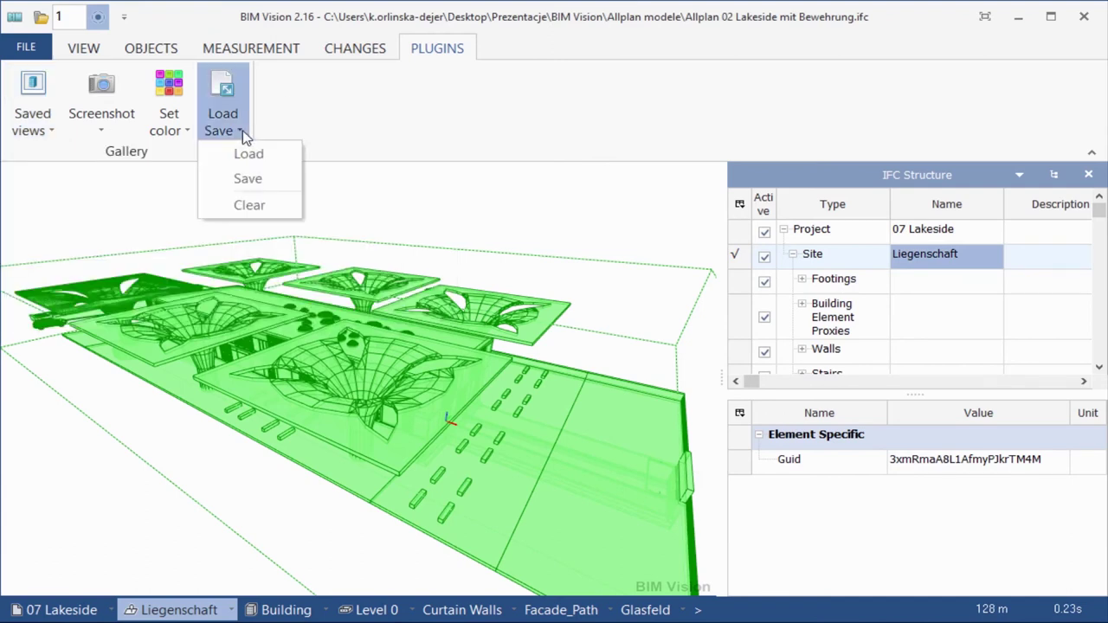
pyautogui.click(257, 178)
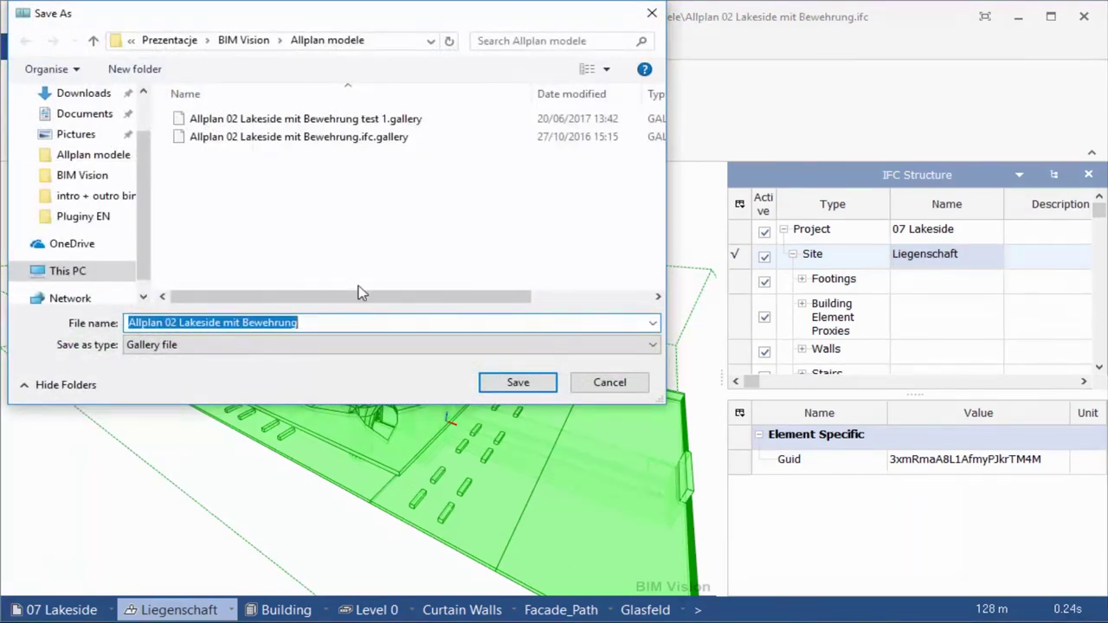
pyautogui.click(328, 324)
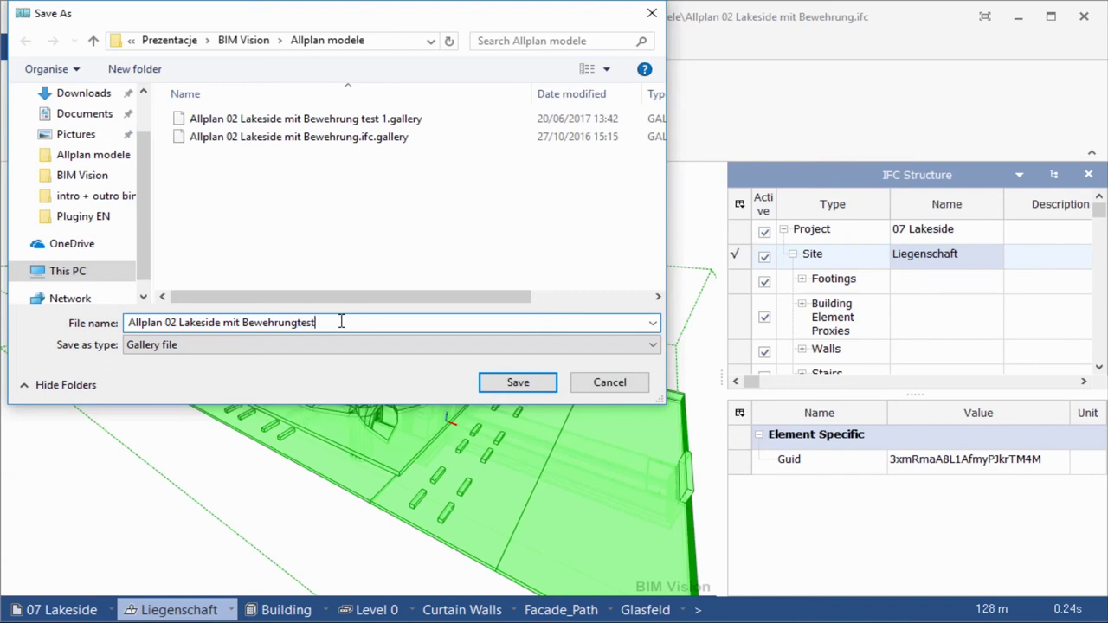
pyautogui.write('test2')
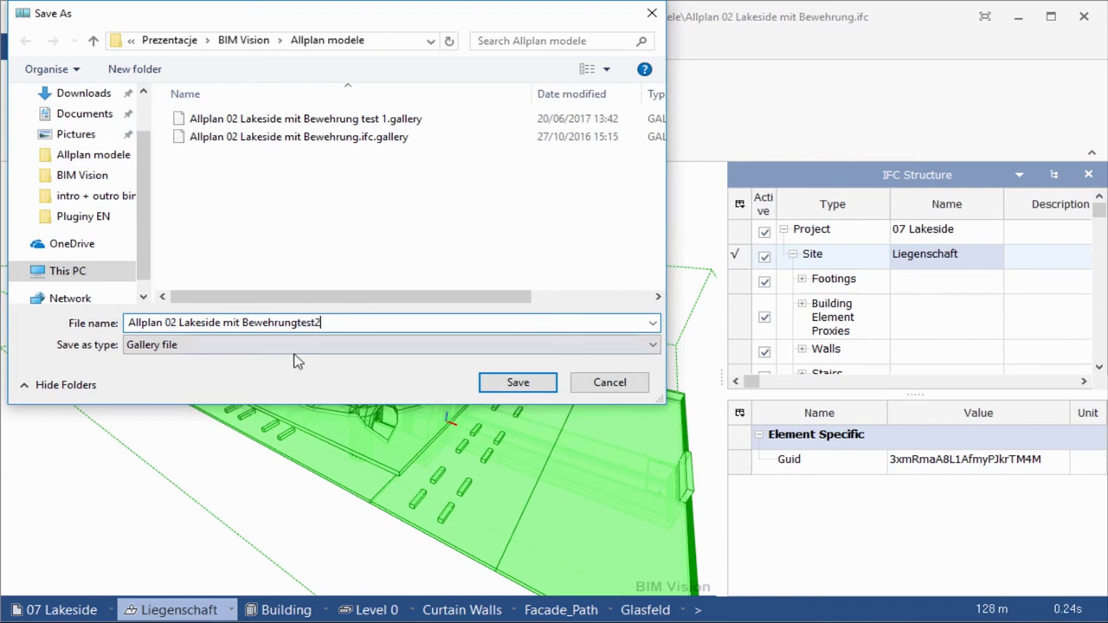
pyautogui.click(518, 382)
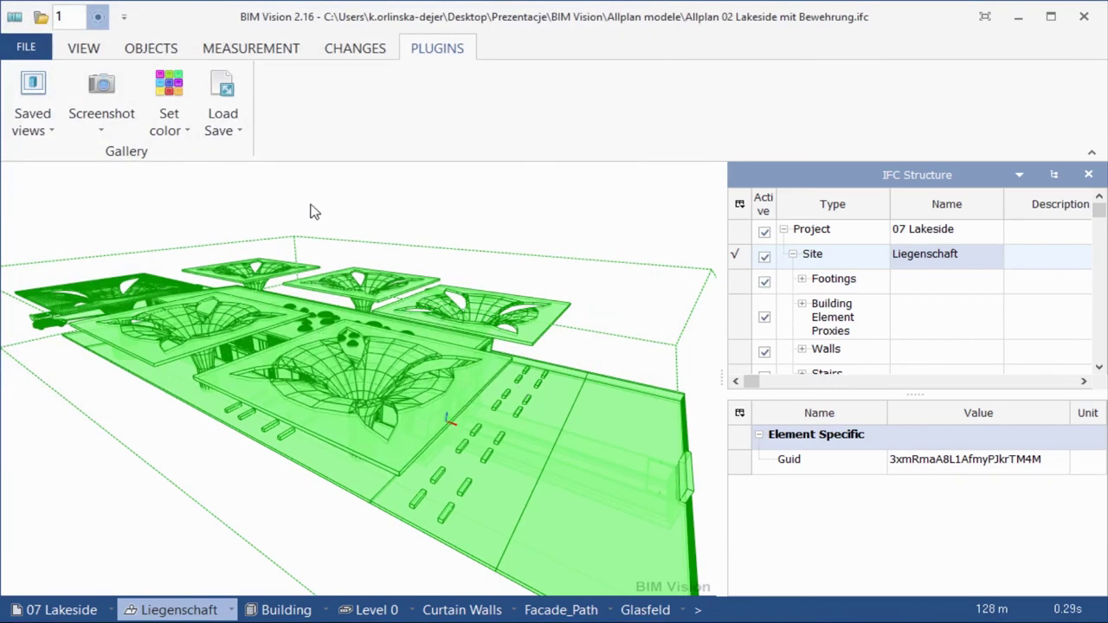
# Load the first saved gallery file and check its saved views
pyautogui.click(240, 134)
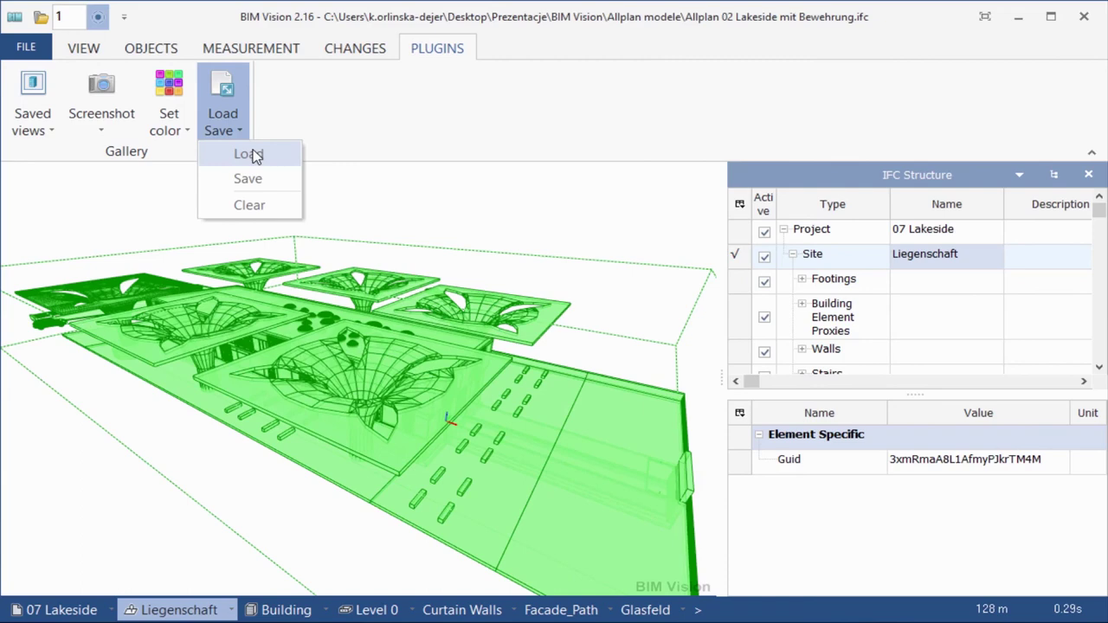
pyautogui.click(251, 153)
pyautogui.doubleClick(286, 121)
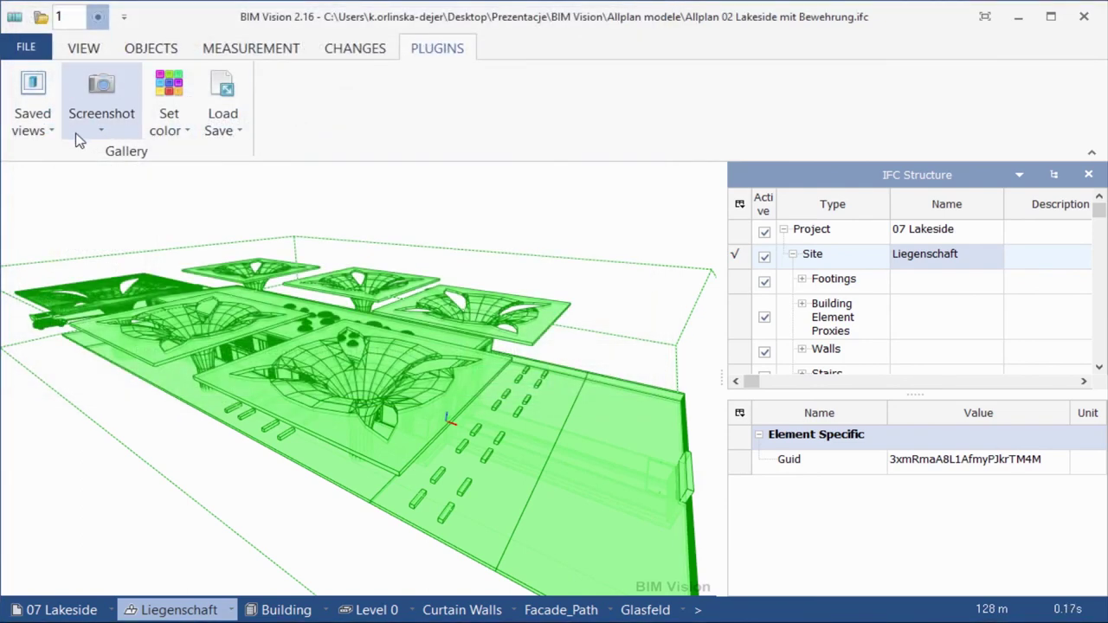
pyautogui.click(52, 131)
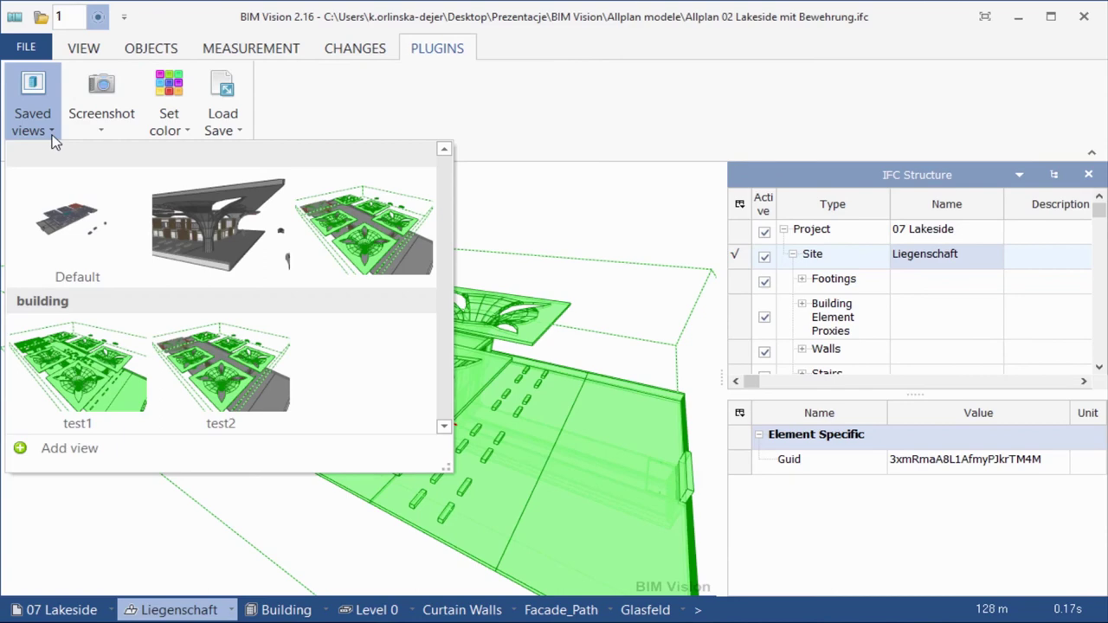
pyautogui.click(351, 89)
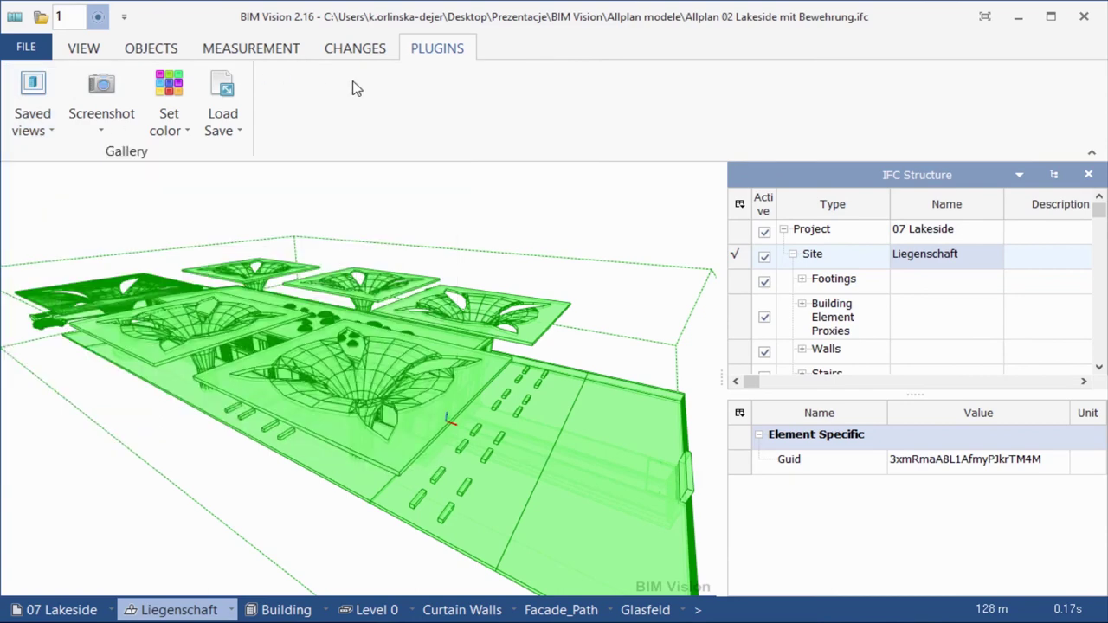
# Load the Allplan 02 Lakeside mit Bewehrungtest2 gallery, discarding unsaved changes
pyautogui.click(243, 135)
pyautogui.click(242, 156)
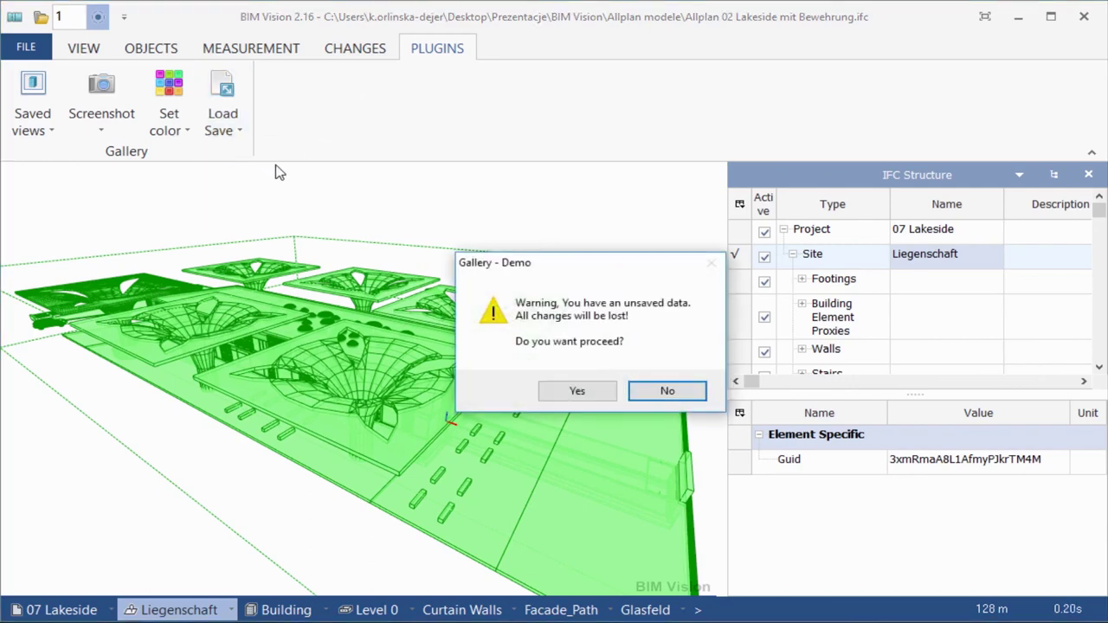
pyautogui.click(592, 395)
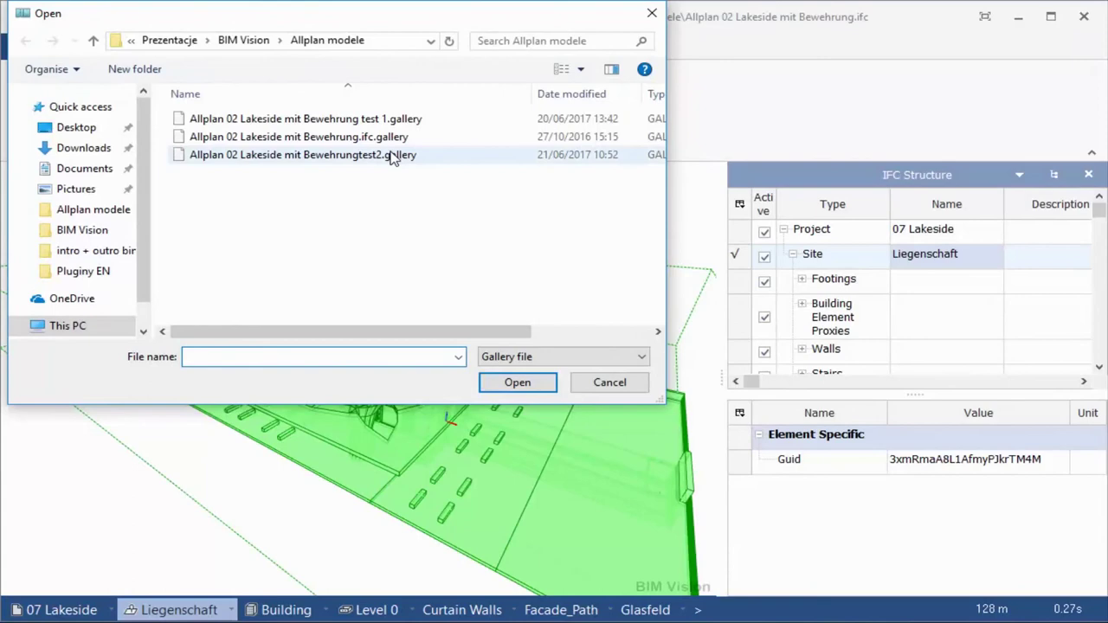
pyautogui.doubleClick(391, 156)
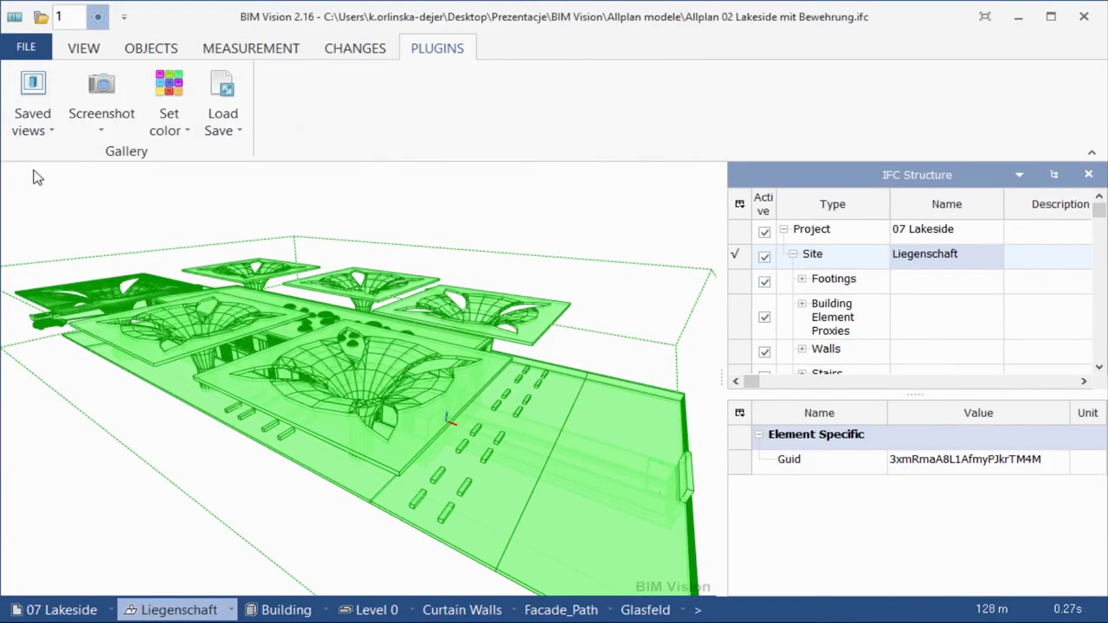